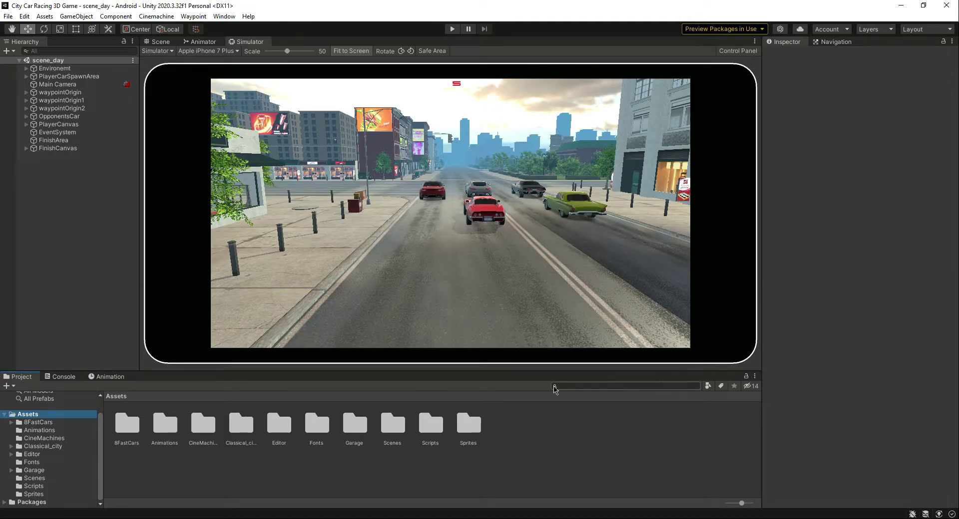
Switch to the browser and review the Simple Input System page on the Unity Asset Store, including its price, description and features.
key("alt+Tab")
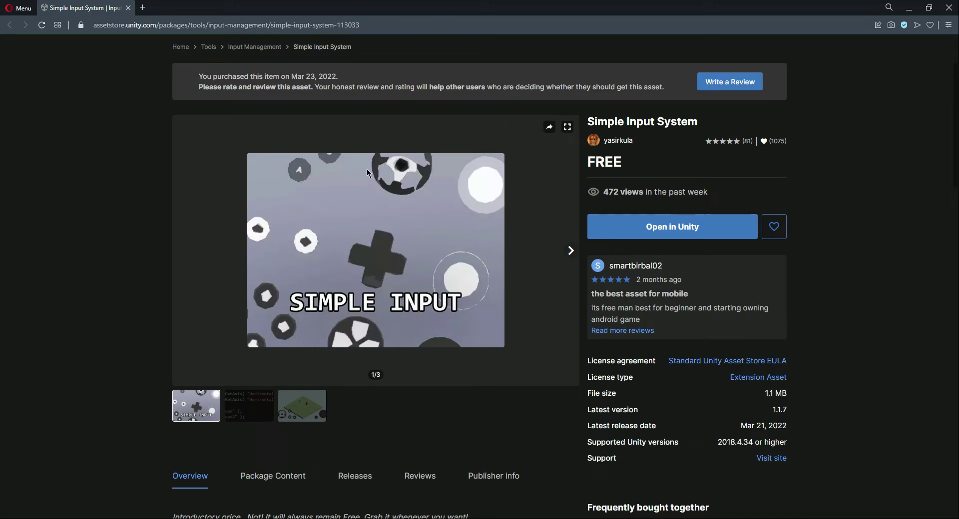
left_click_drag(588, 125, 689, 125)
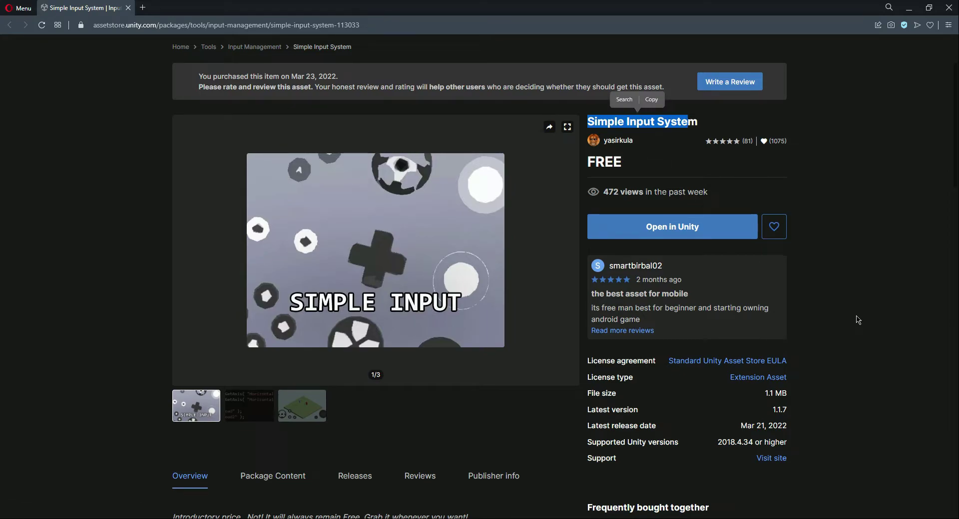
left_click_drag(759, 394, 788, 394)
left_click(866, 356)
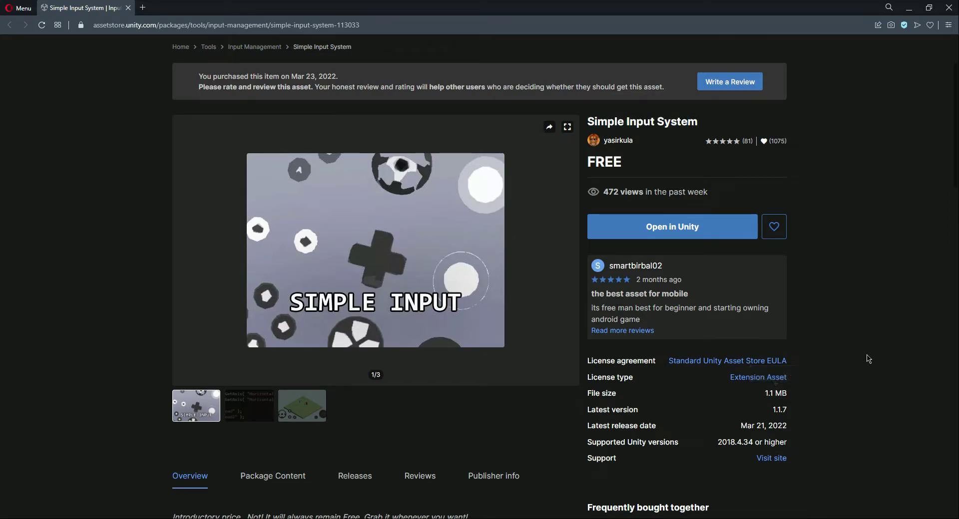
double_click(602, 163)
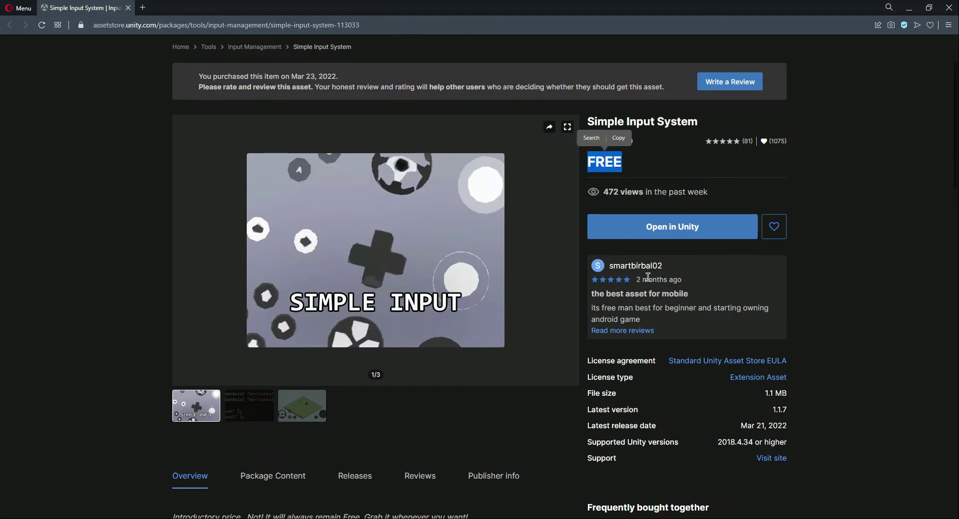
scroll(647, 277, "down", 5)
scroll(321, 284, "down", 3)
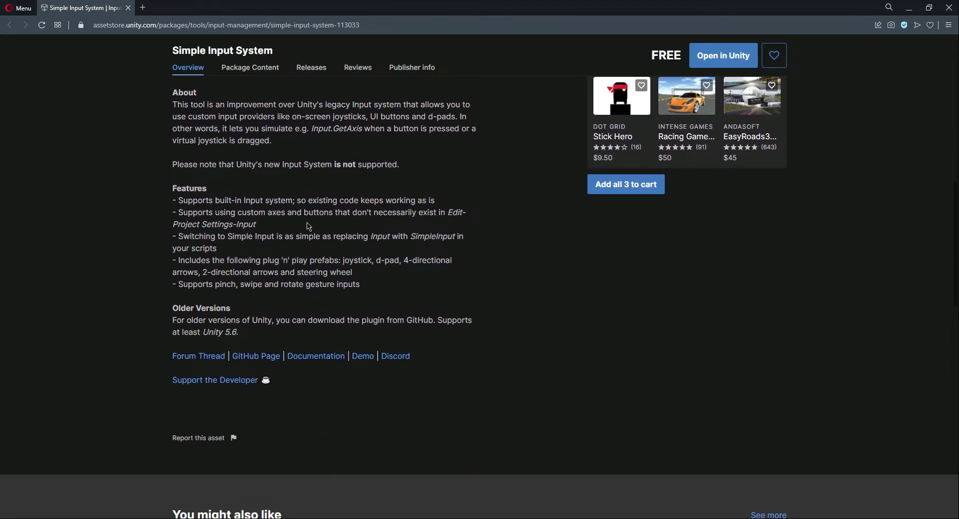
scroll(315, 227, "up", 5)
scroll(308, 226, "up", 5)
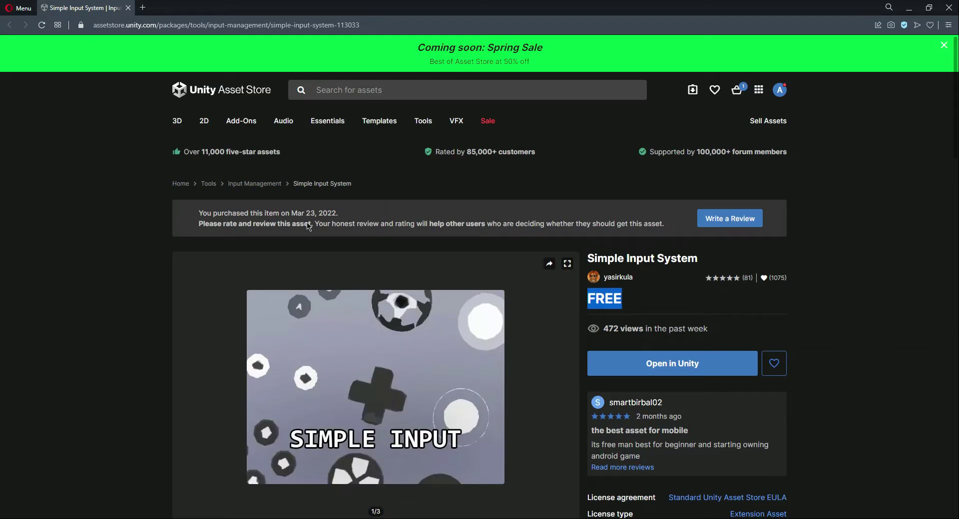
scroll(308, 226, "down", 1)
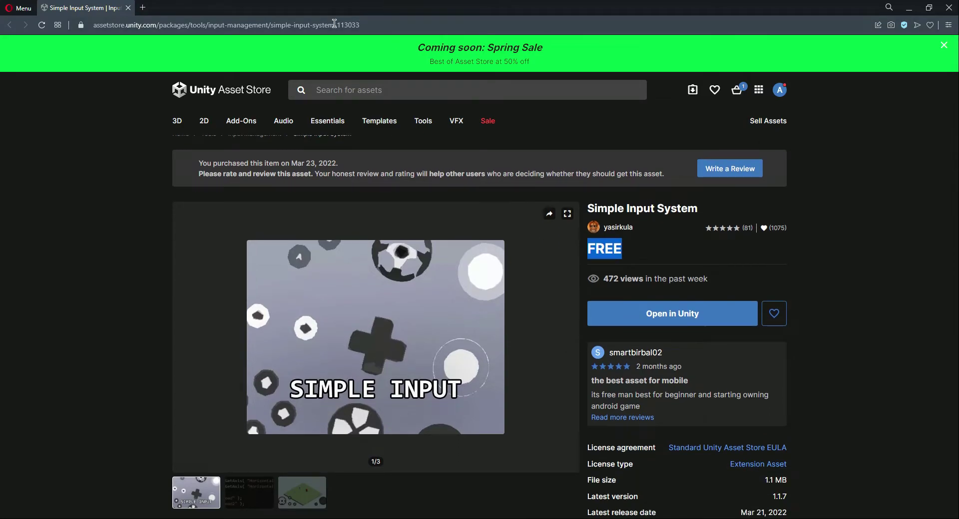
left_click(334, 24)
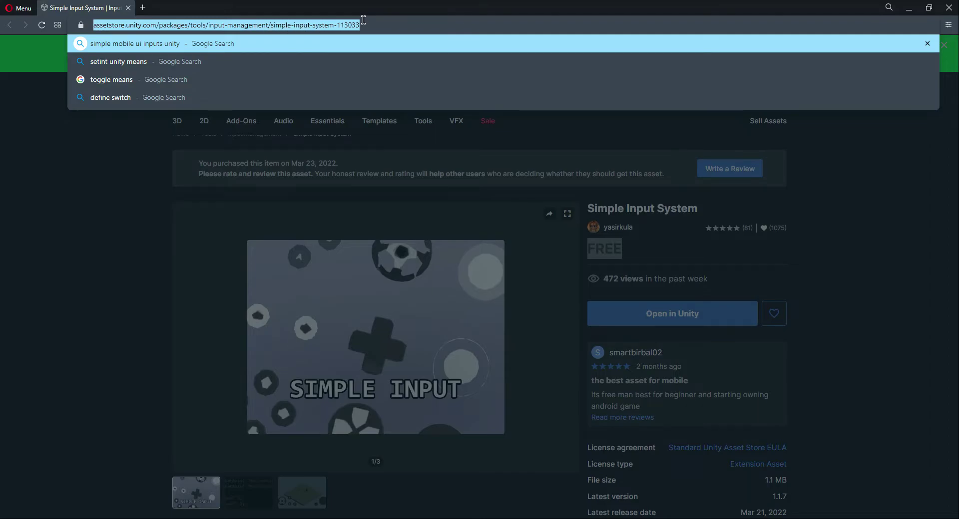
key("Escape")
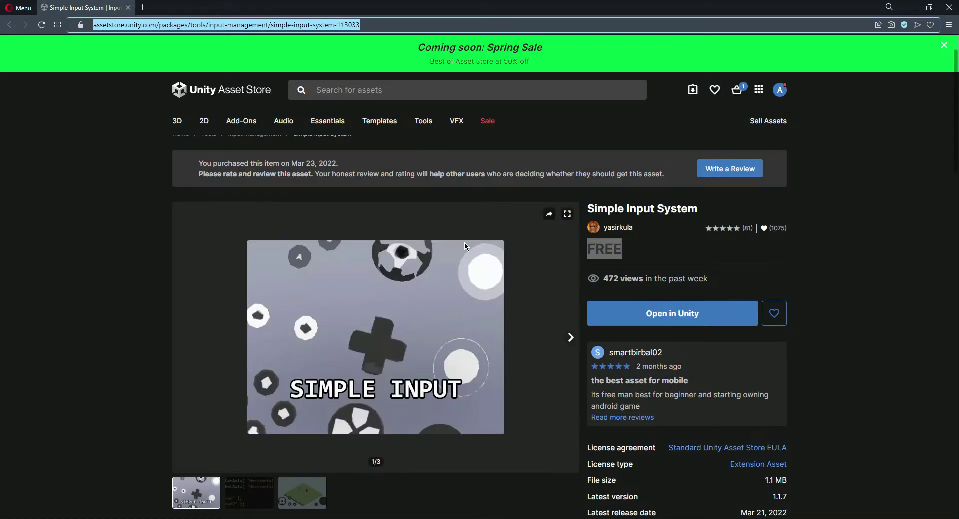
double_click(609, 208)
double_click(644, 209)
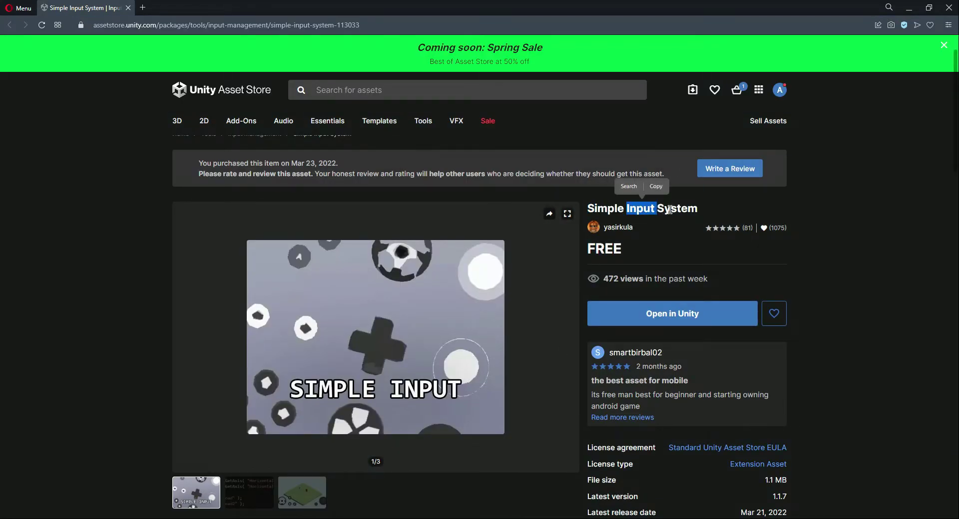
double_click(669, 209)
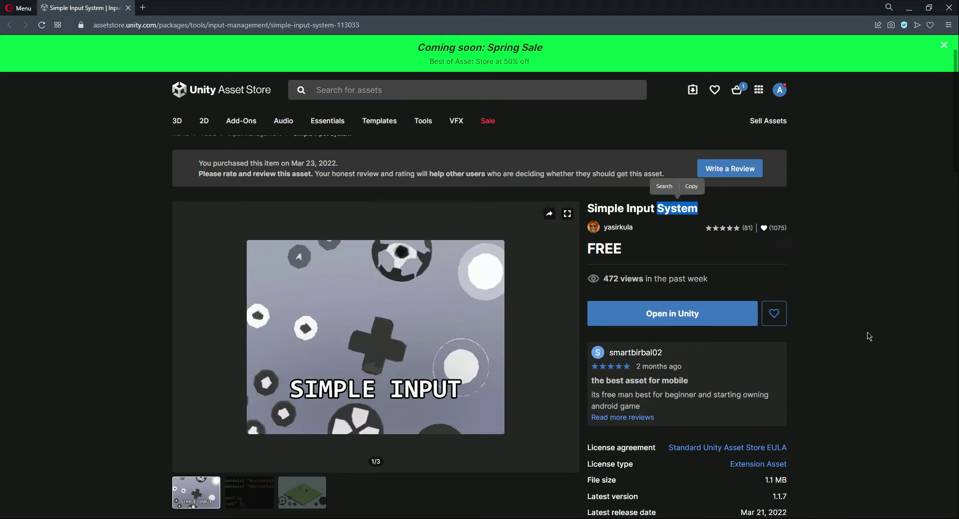
left_click(624, 207)
double_click(637, 208)
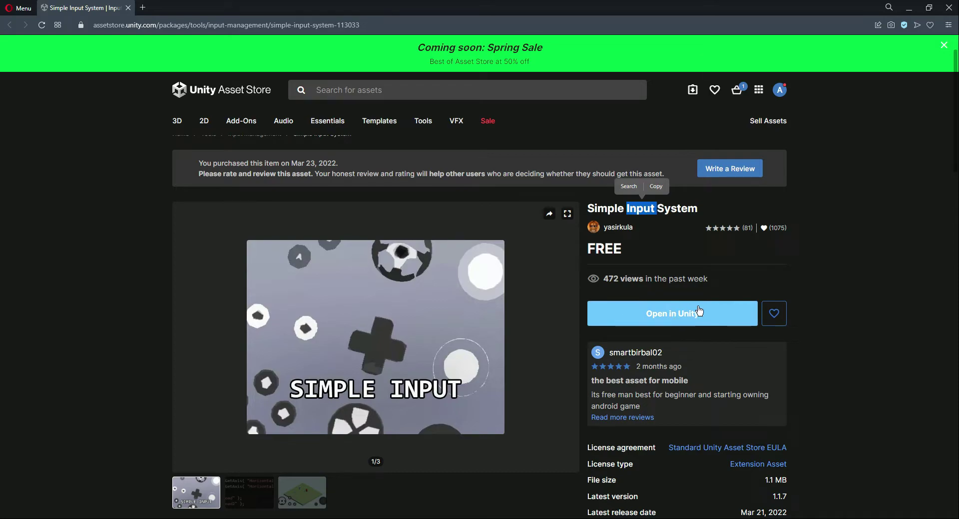
Open the Simple Input System asset in Unity's Package Manager and download it.
left_click(660, 322)
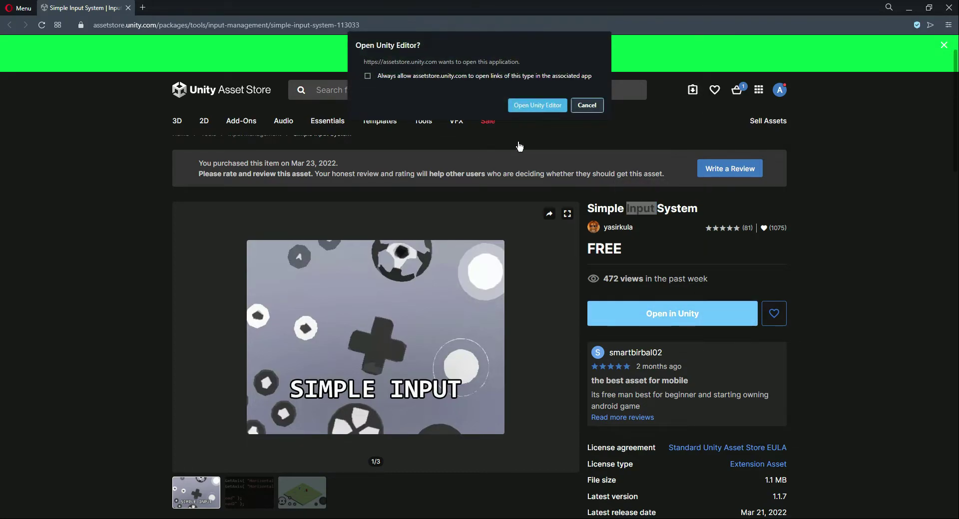
left_click(532, 106)
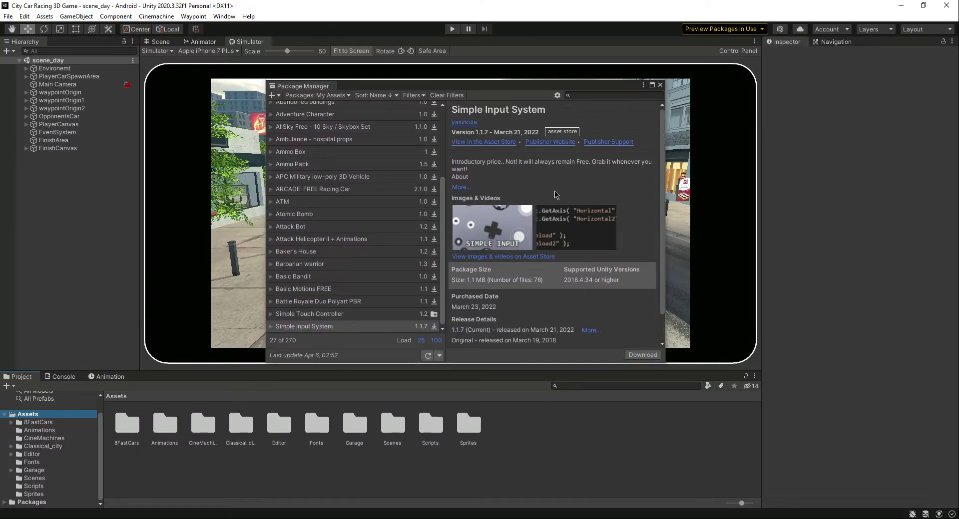
left_click(643, 358)
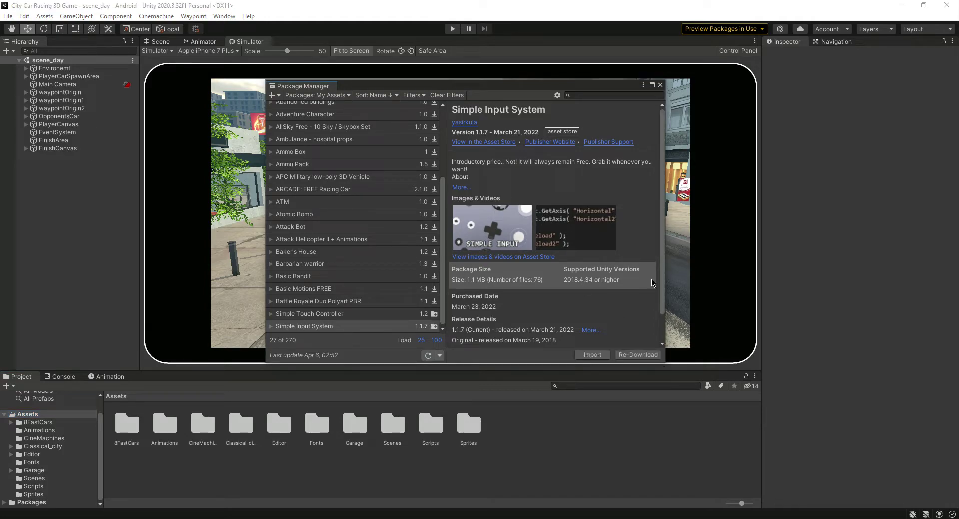
Import all files of the Simple Input System package into the project and close the Package Manager.
scroll(586, 250, "down", 1)
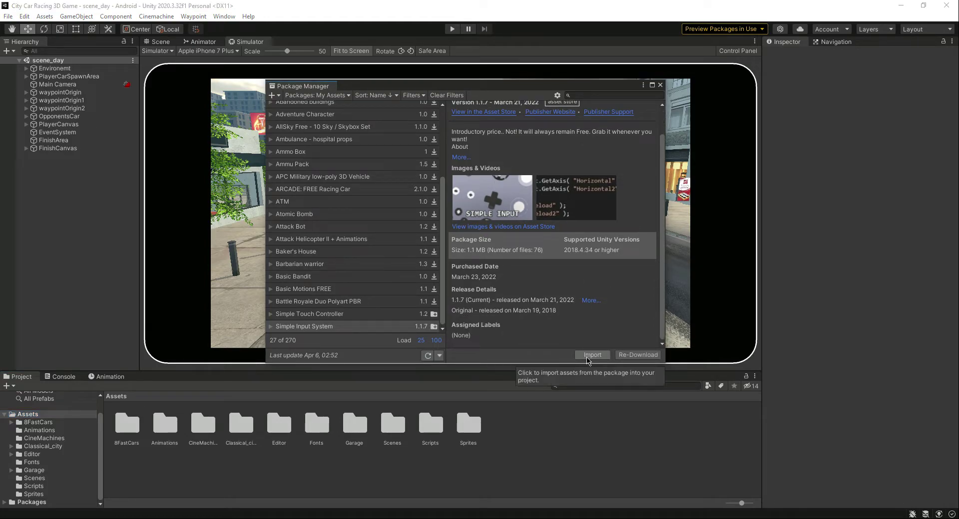
left_click(588, 357)
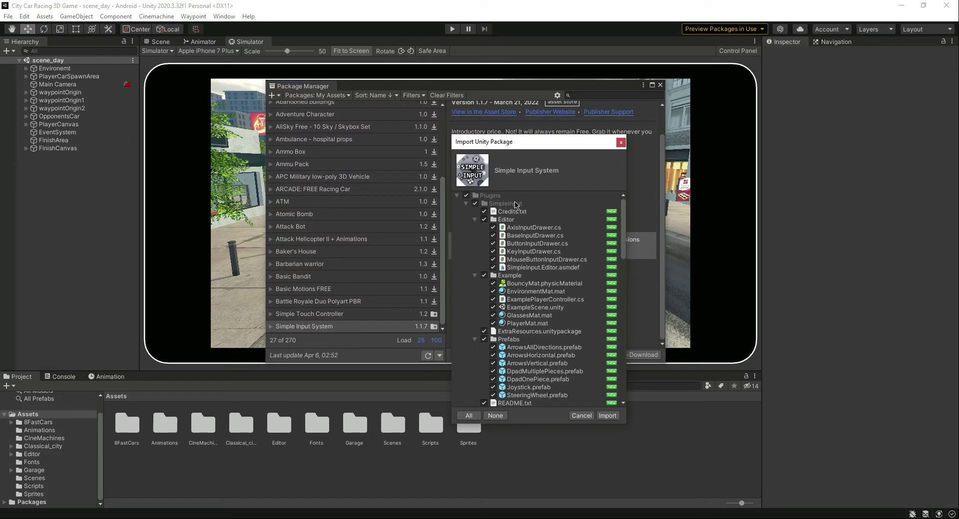
scroll(530, 235, "down", 10)
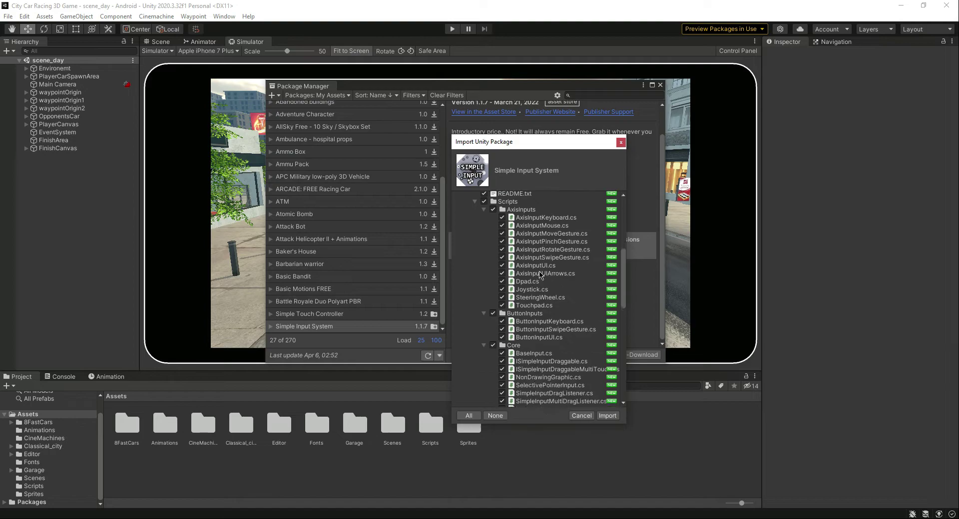
scroll(540, 278, "up", 15)
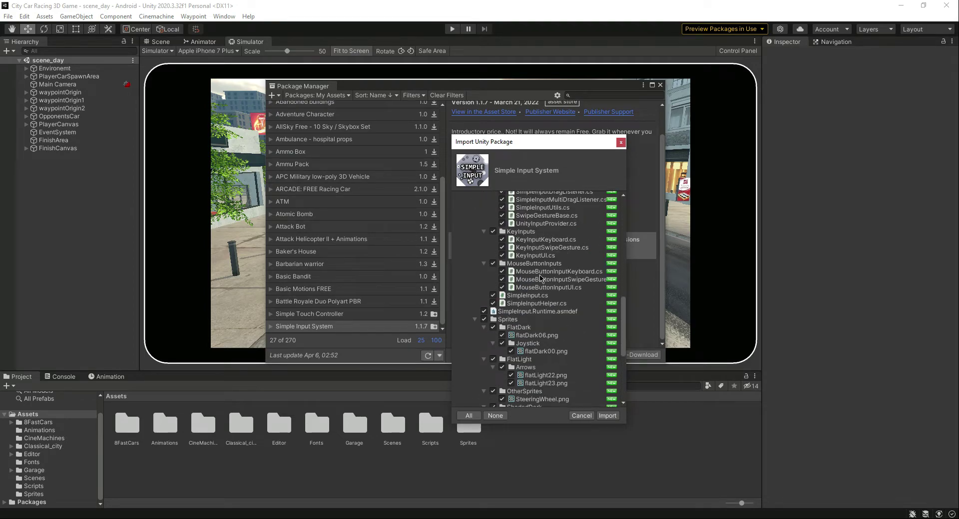
scroll(540, 278, "up", 2)
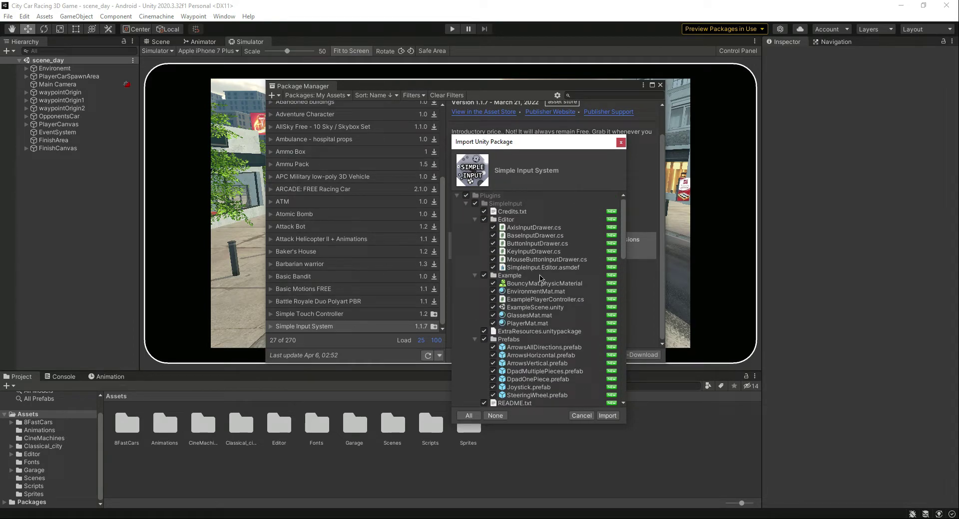
left_click(608, 416)
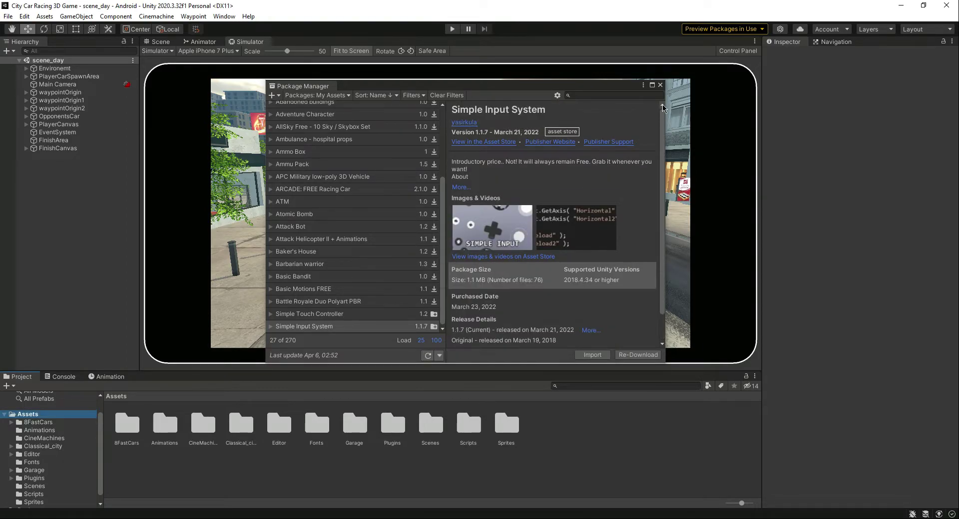
left_click(659, 86)
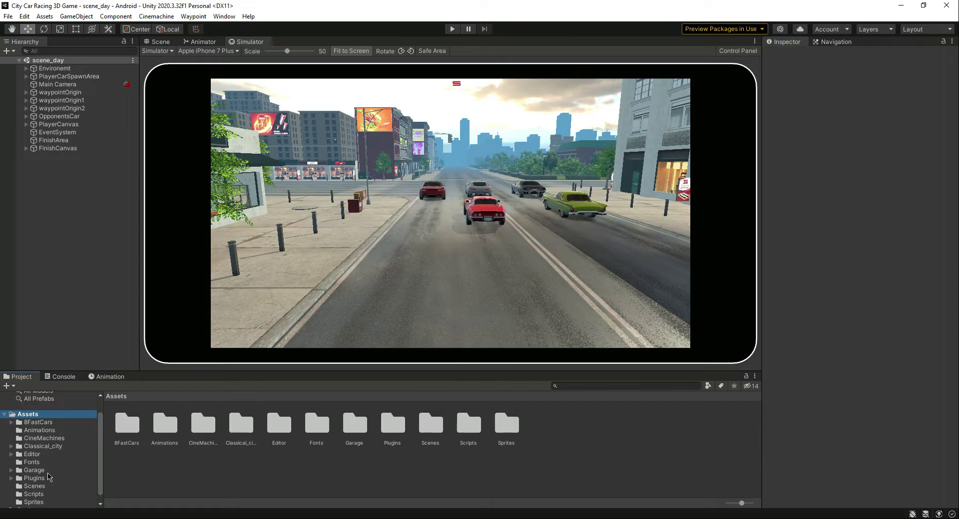
Open the Plugins/SimpleInput/Prefabs folder and expand PlayerCanvas to show its child objects.
left_click(34, 479)
double_click(128, 424)
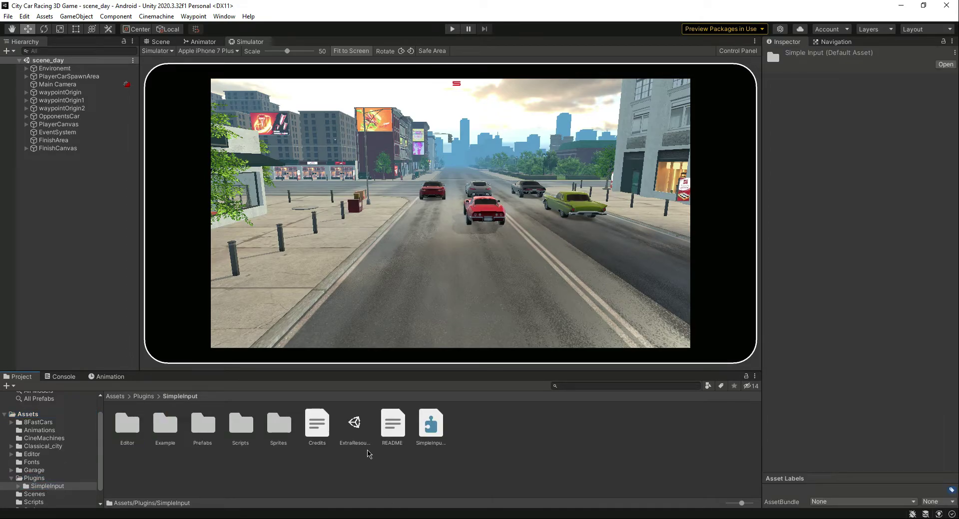
double_click(202, 424)
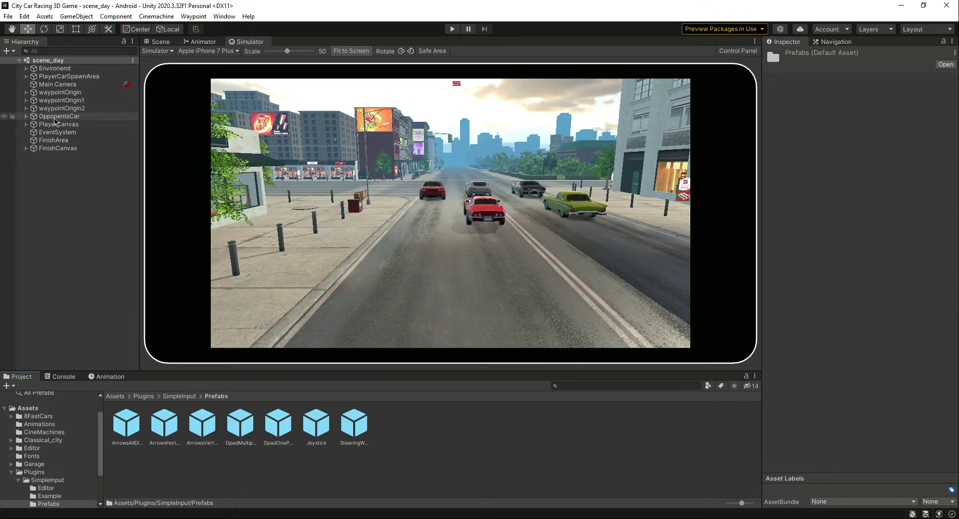
left_click(55, 125)
left_click(27, 125)
Try the ArrowsHorizontal, ArrowsVertical and ArrowsAllDirections prefabs one at a time under PlayerCanvas, deleting each after viewing it.
left_click_drag(164, 424, 76, 125)
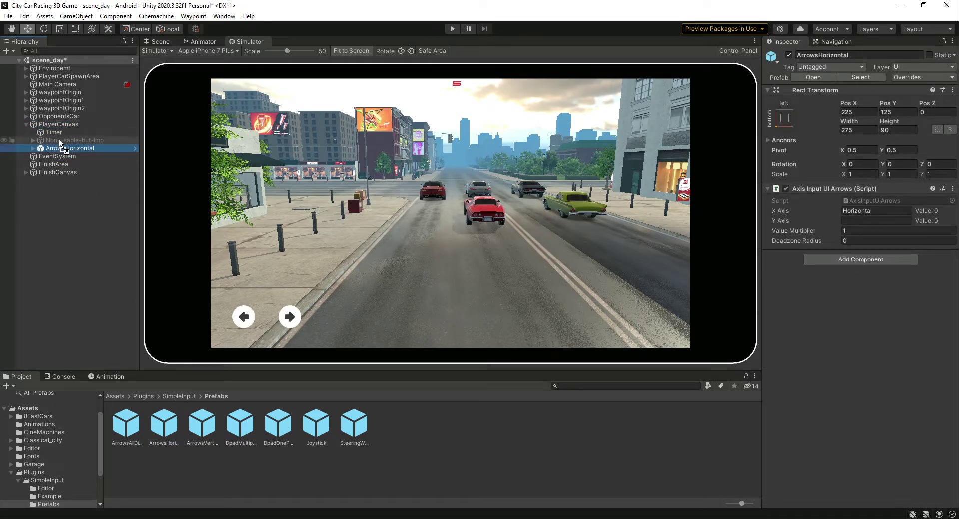
key("Delete")
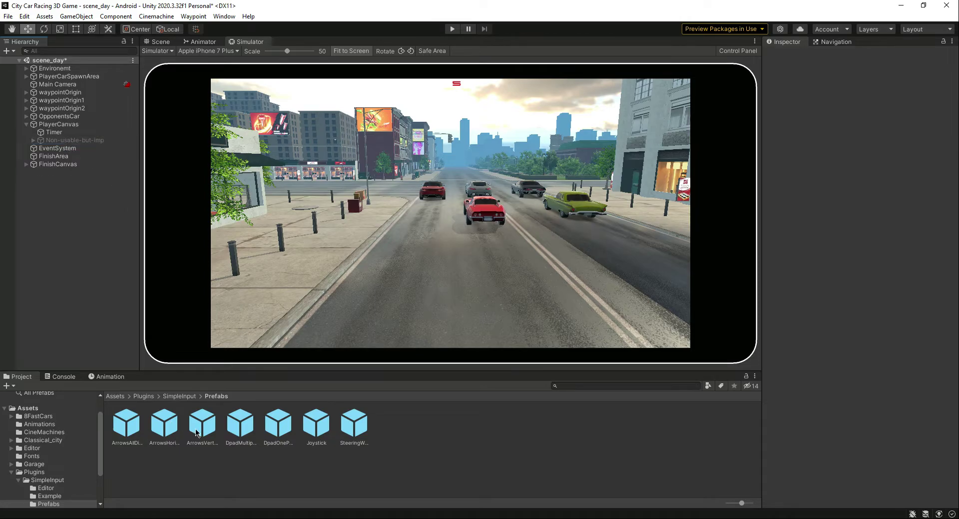
left_click_drag(106, 285, 53, 125)
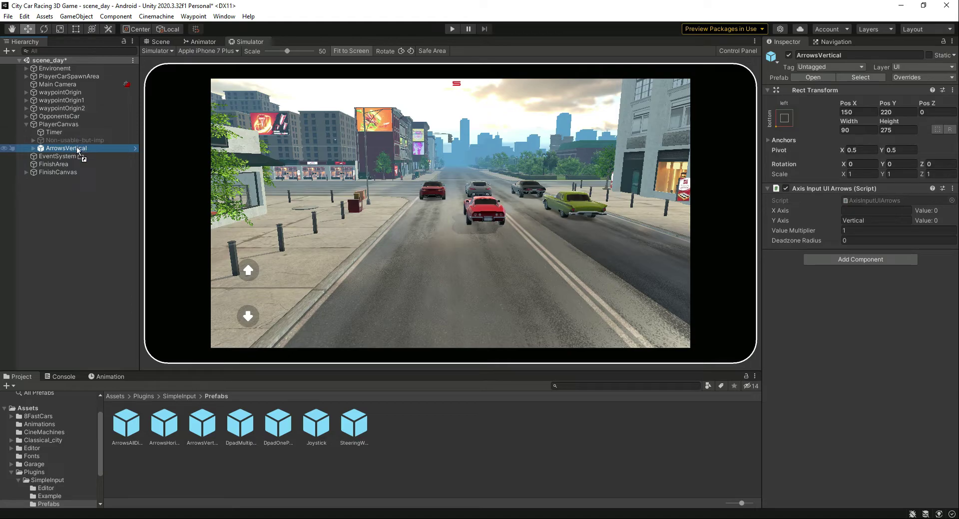
key("Delete")
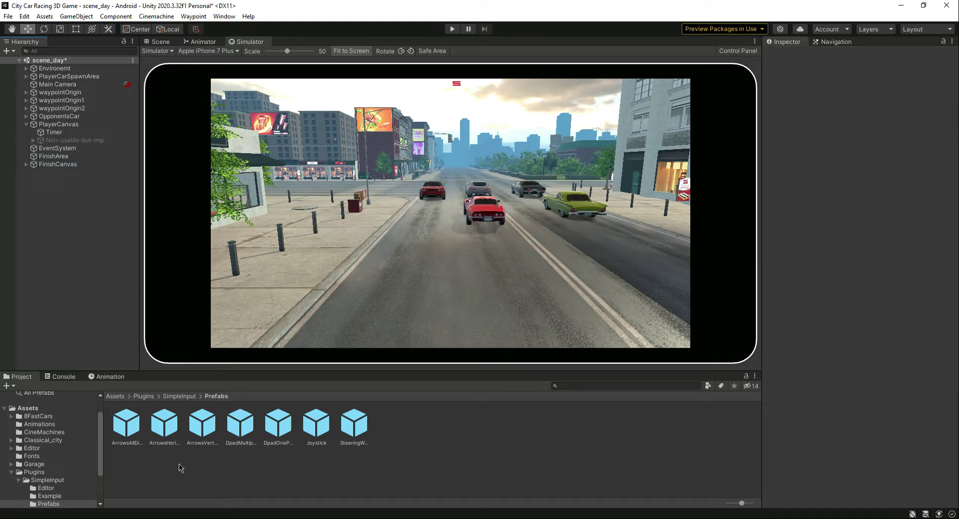
left_click_drag(59, 136, 58, 124)
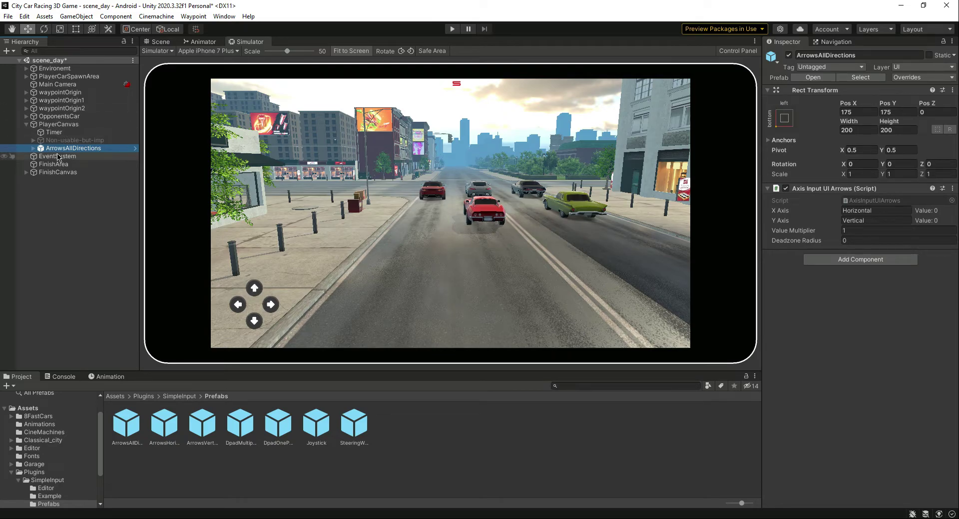
key("Delete")
Add the SteeringWheel prefab to PlayerCanvas and replace its source image with the steering-wheel sprite from Assets/Sprites.
left_click_drag(360, 442, 64, 124)
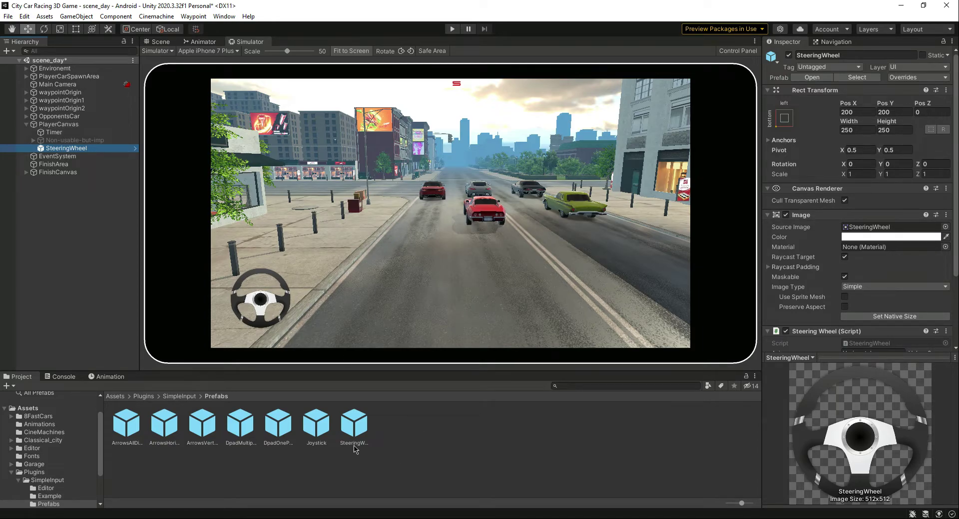
scroll(52, 474, "down", 3)
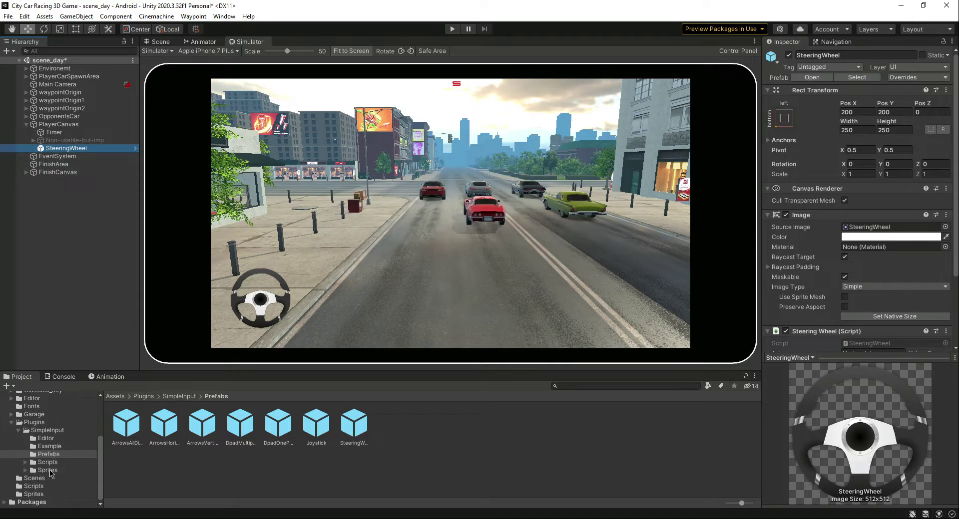
left_click(34, 495)
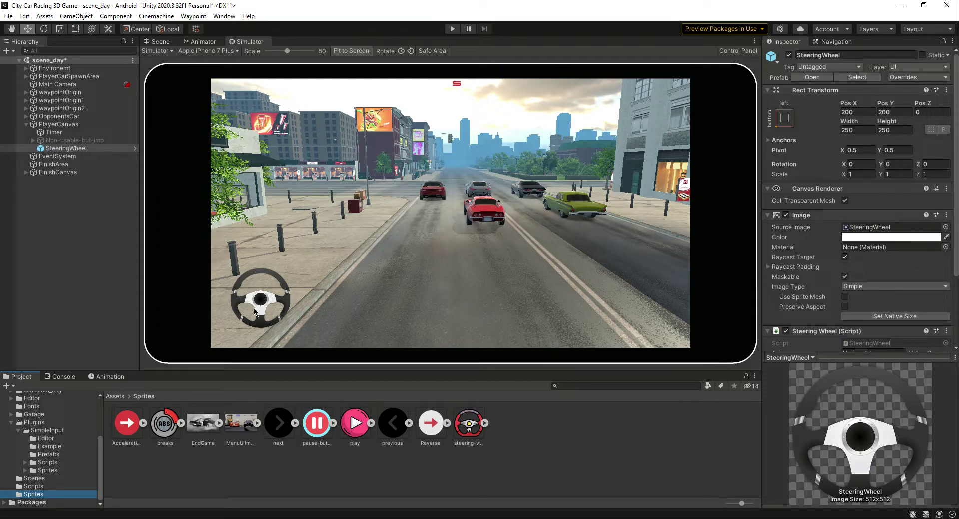
left_click_drag(465, 428, 873, 230)
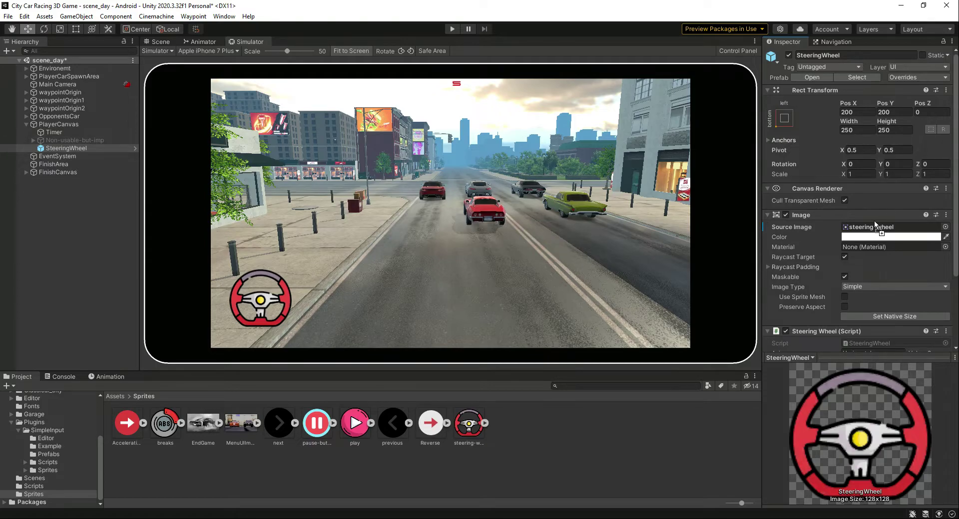
Unpack the SteeringWheel prefab instance under PlayerCanvas and save the scene.
left_click_drag(874, 220, 89, 148)
right_click(89, 148)
mouse_move(181, 272)
left_click(222, 323)
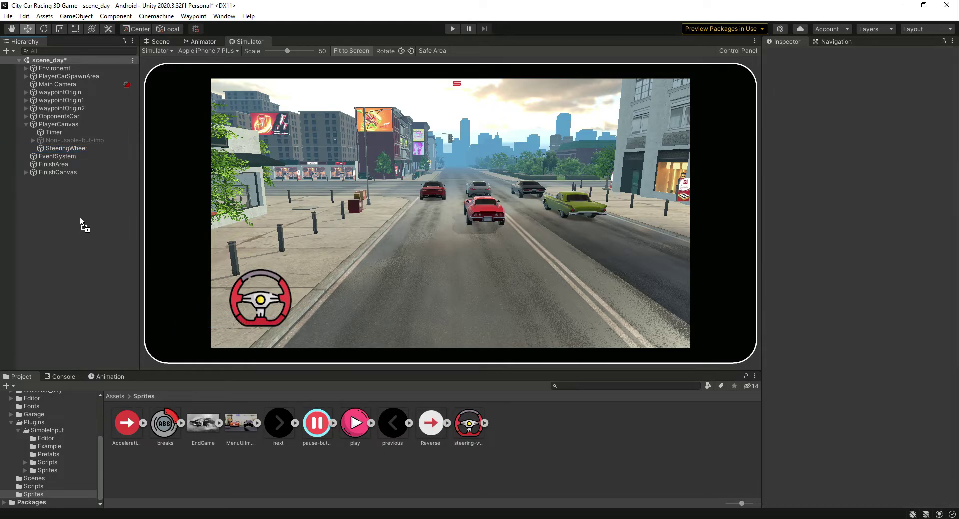
key("ctrl+s")
Review the Maximum Steering Angle, Wheel Released Speed and Value Multiplier settings of the SteeringWheel object's Steering Wheel script.
left_click(83, 150)
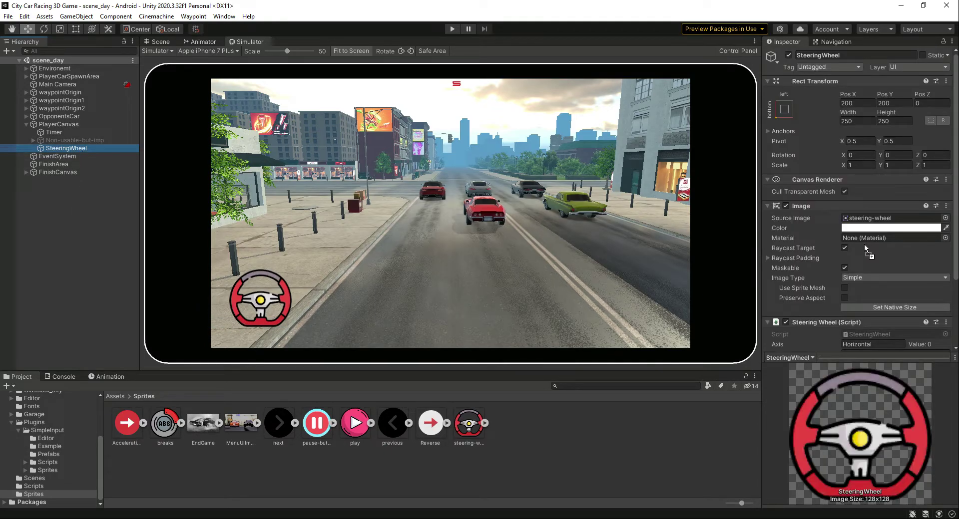
scroll(870, 249, "down", 3)
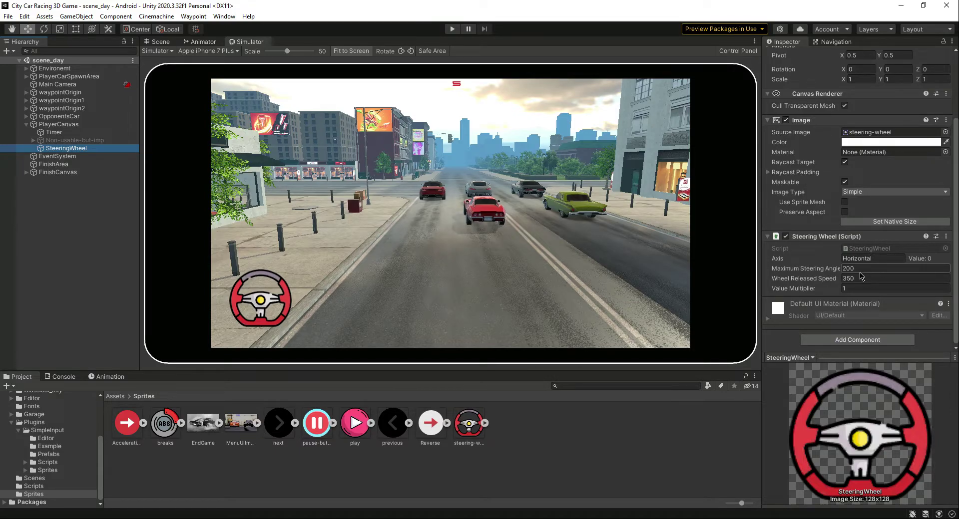
left_click(863, 268)
left_click(867, 278)
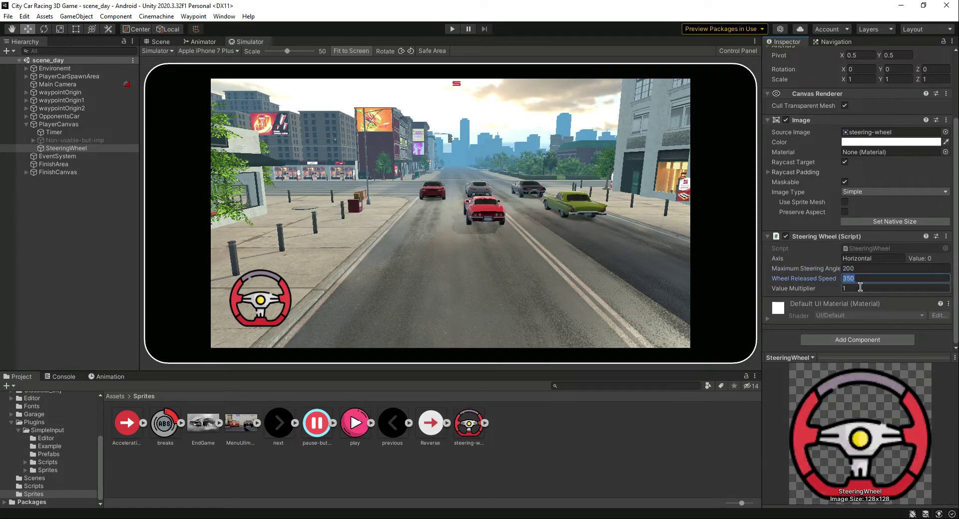
left_click(861, 288)
Run the game in the simulator, turn the on-screen steering wheel to test it, and stop play mode.
left_click(454, 30)
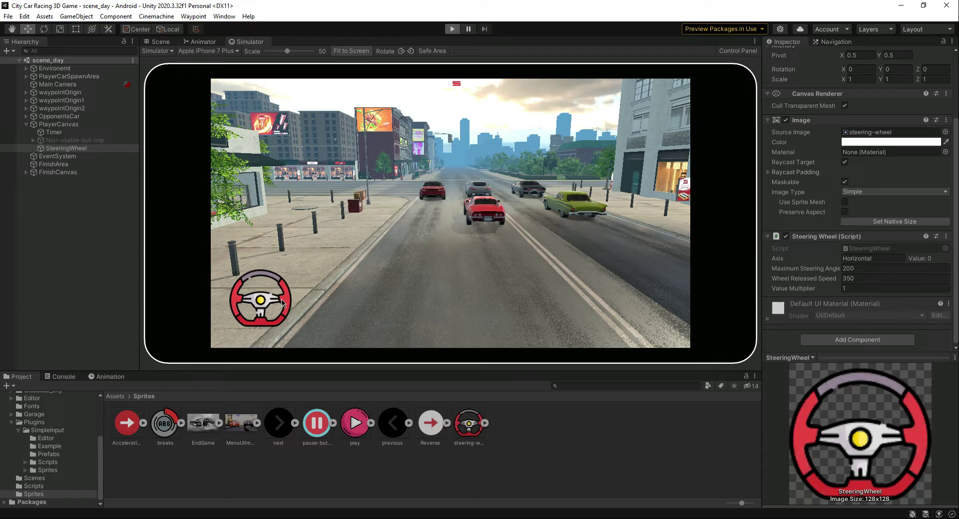
left_click_drag(283, 303, 254, 344)
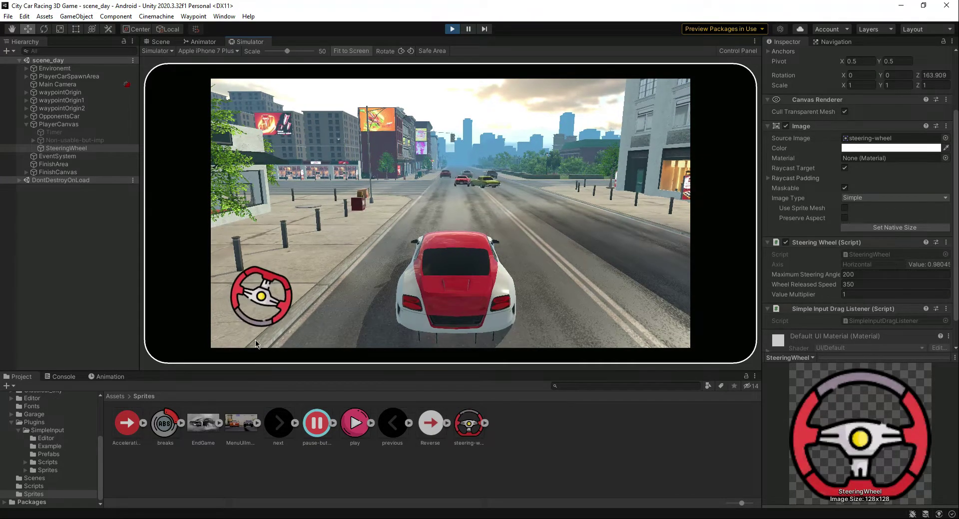
key("ctrl+p")
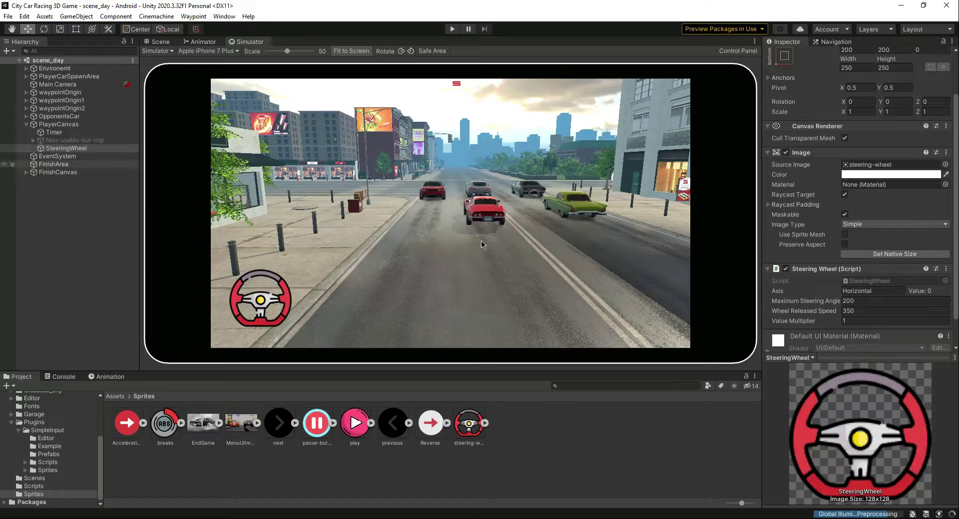
Apply the bottom-left anchor preset with position to the SteeringWheel so it snaps into the canvas corner.
left_click(68, 141)
left_click(70, 149)
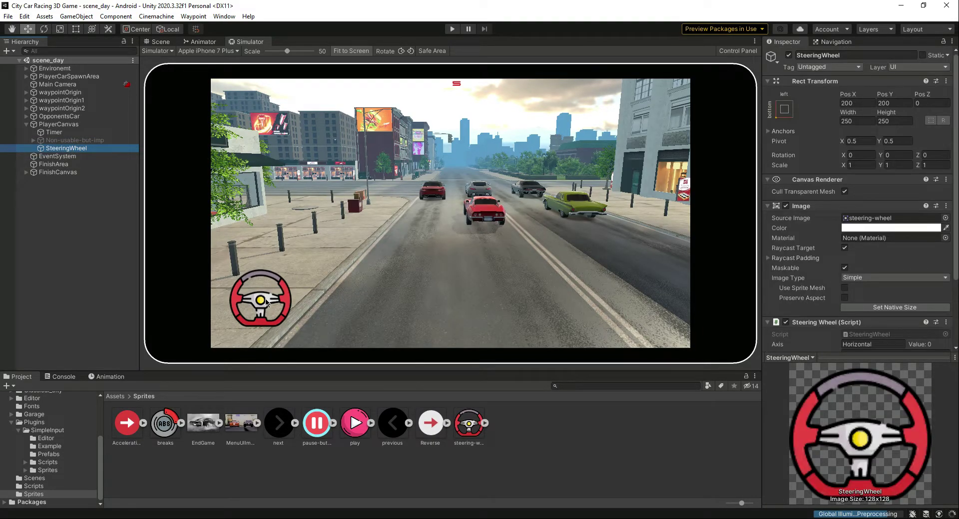
left_click(784, 111)
key("alt")
left_click(815, 235, "alt")
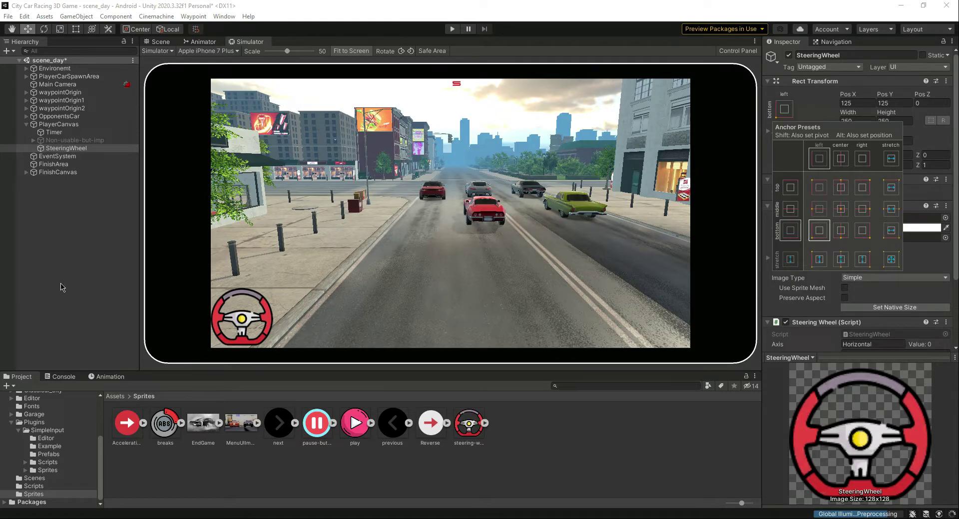
left_click(72, 236)
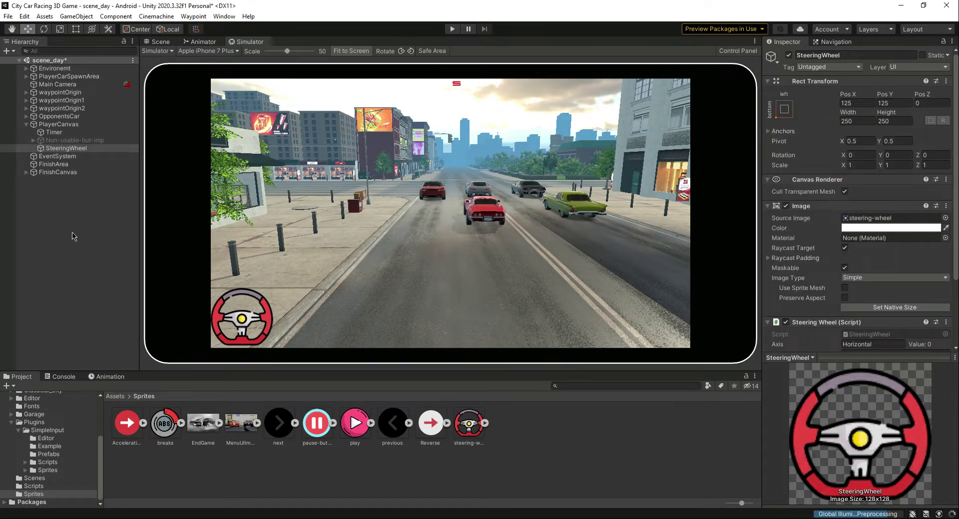
Move the SteeringWheel horizontally away from the canvas edge in the 2D Scene view, to about Pos X 216.
left_click(91, 149)
left_click(169, 42)
left_click(50, 149)
double_click(50, 149)
left_click(209, 51)
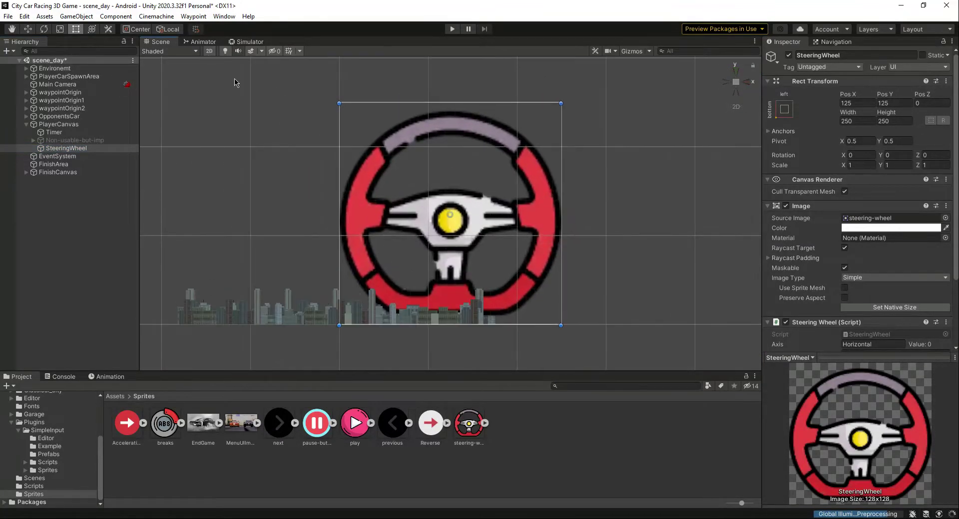
double_click(55, 124)
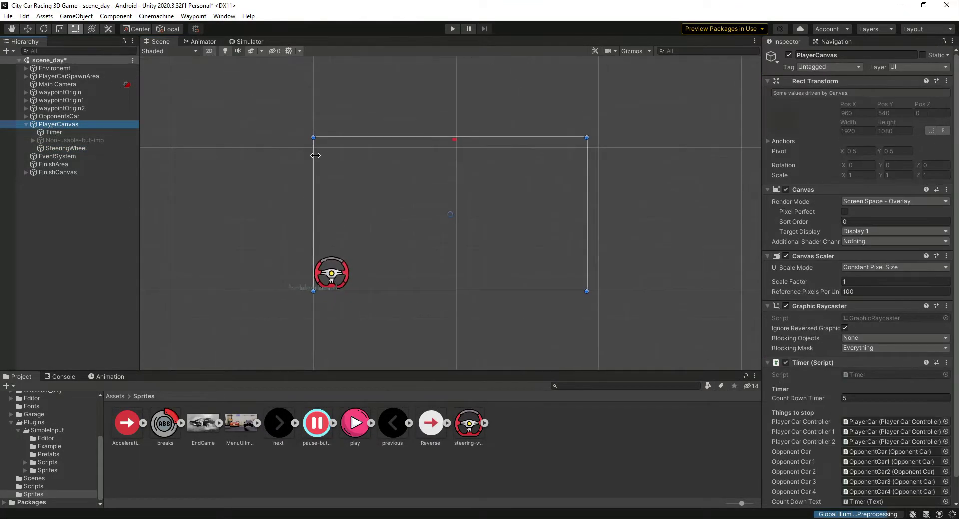
left_click(53, 133)
left_click(65, 148)
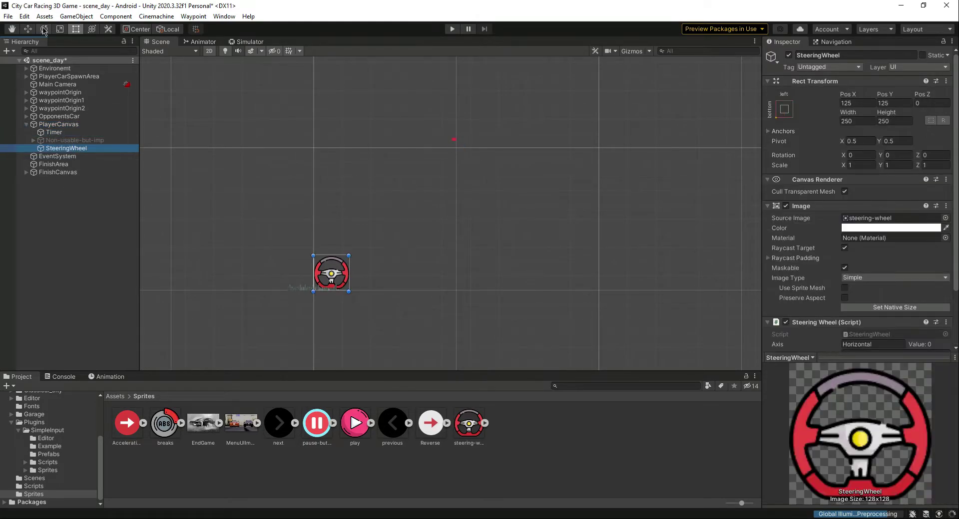
key("w")
left_click_drag(370, 273, 384, 278)
scroll(330, 280, "up", 3)
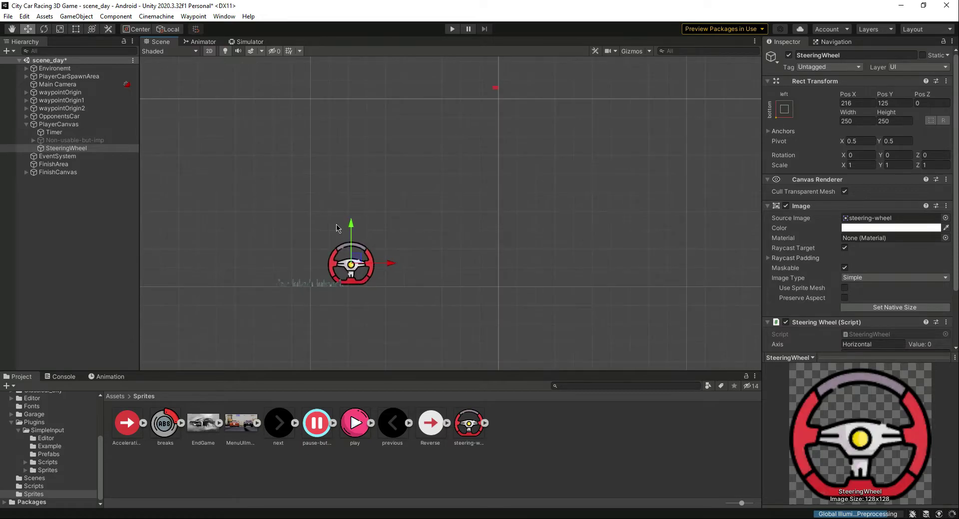
Raise the SteeringWheel to about Pos Y 218, save the scene and check its placement in the simulator.
scroll(337, 229, "up", 2)
left_click(629, 50)
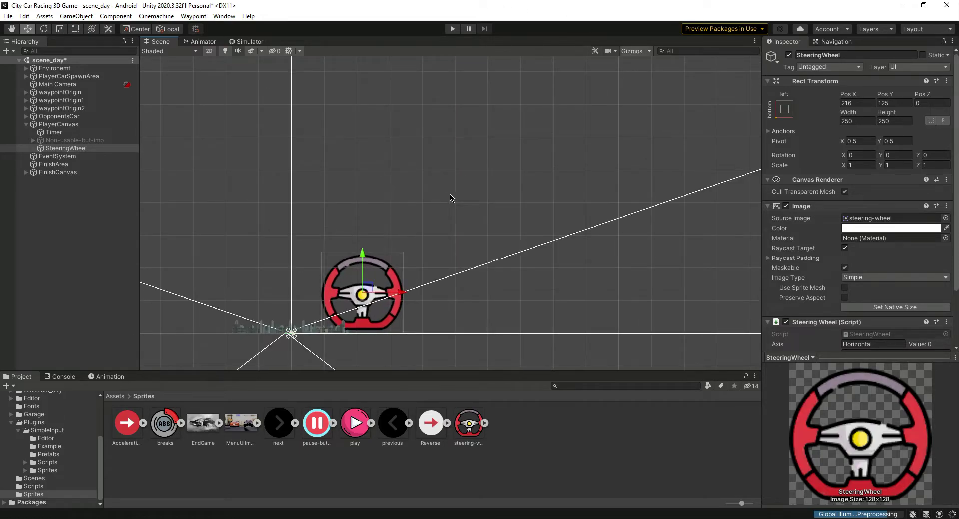
left_click_drag(364, 255, 374, 222)
key("ctrl+s")
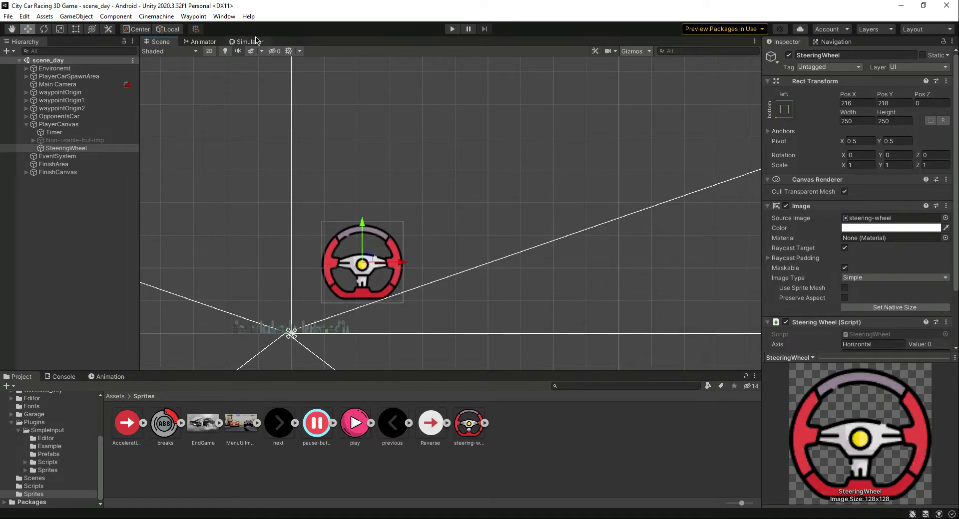
left_click(256, 41)
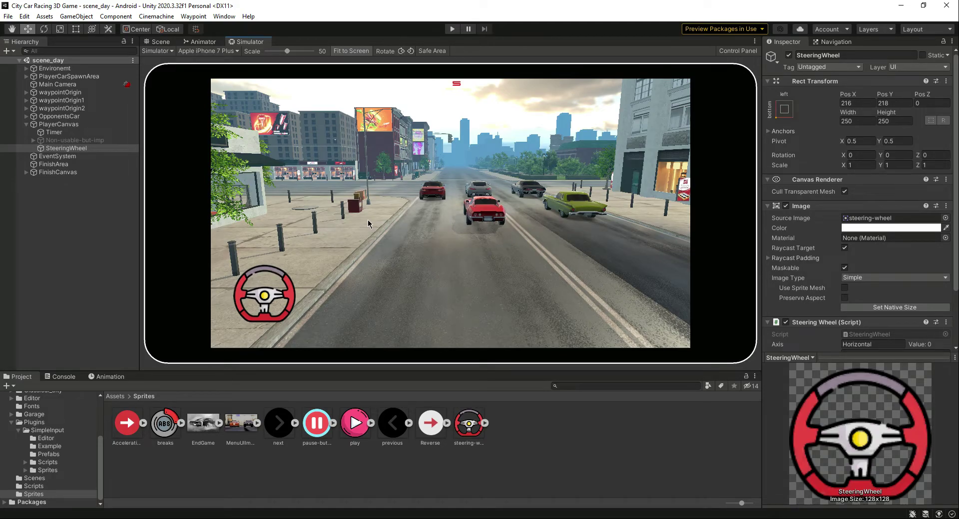
Lower the SteeringWheel slightly to about Pos Y 210, save the scene and check it in the simulator.
left_click(156, 43)
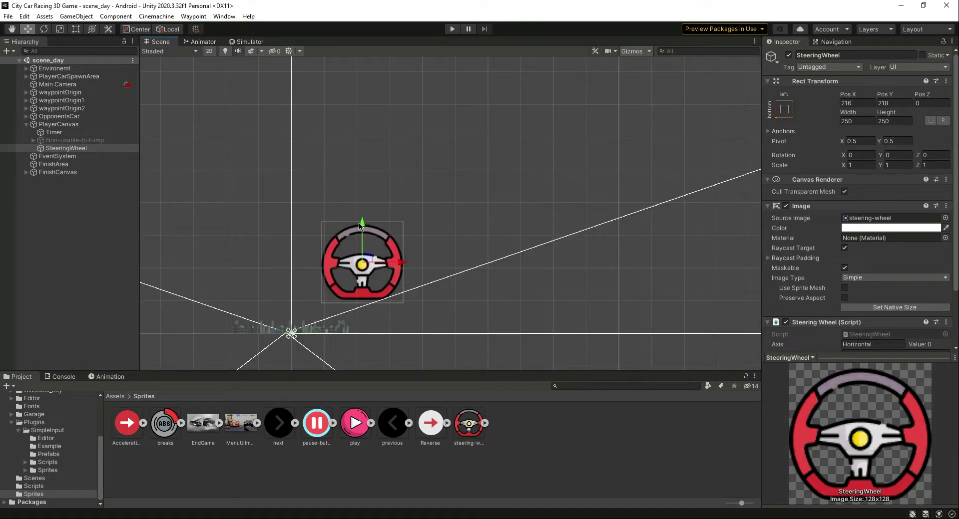
left_click_drag(363, 225, 363, 228)
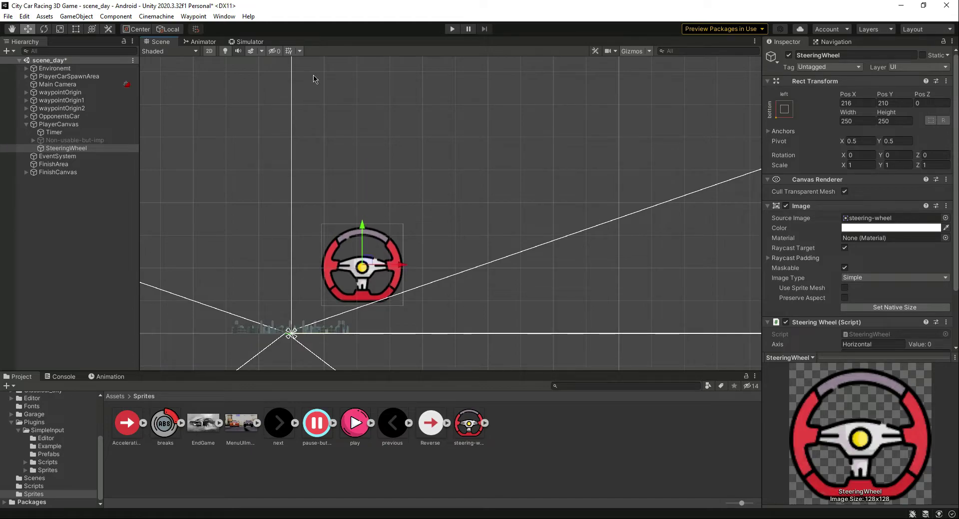
key("ctrl+s")
left_click(259, 41)
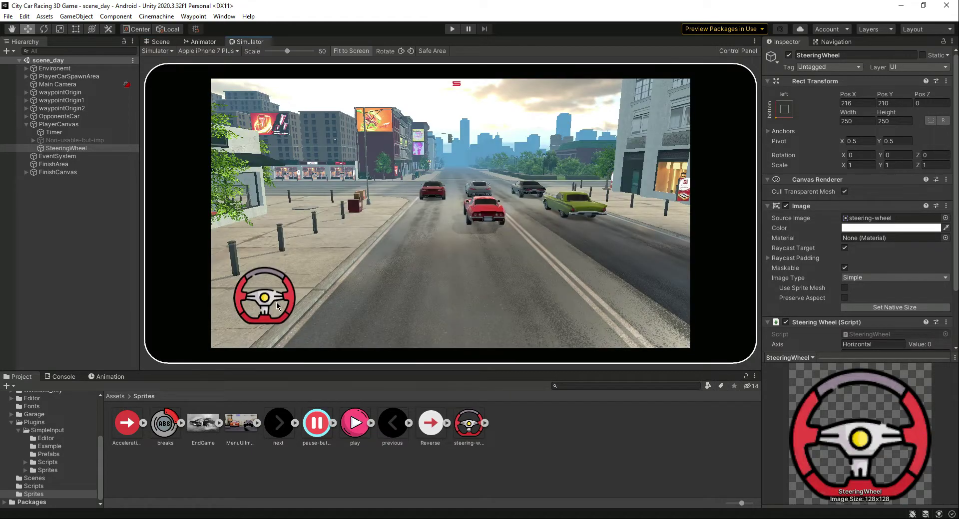
Add the ArrowsVertical prefab from Plugins/SimpleInput/Prefabs to PlayerCanvas.
left_click(167, 43)
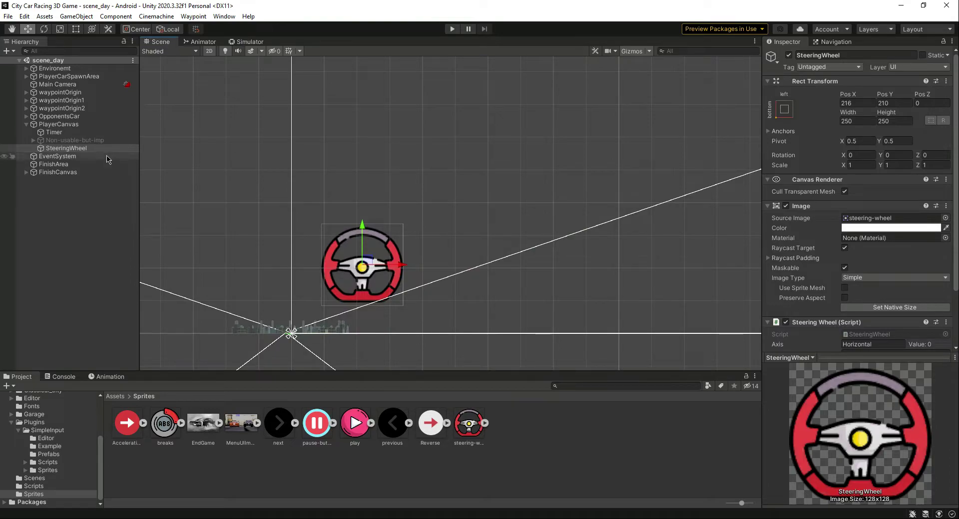
left_click(59, 124)
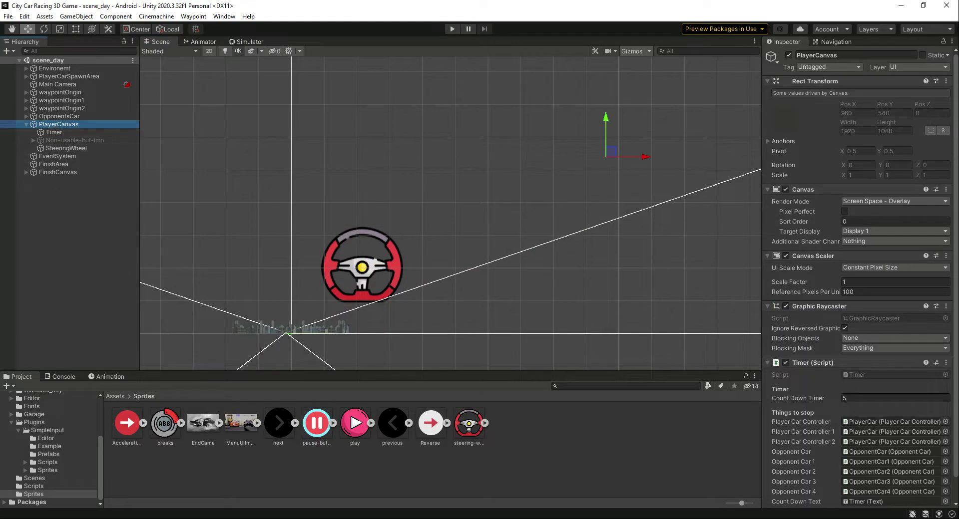
left_click(50, 455)
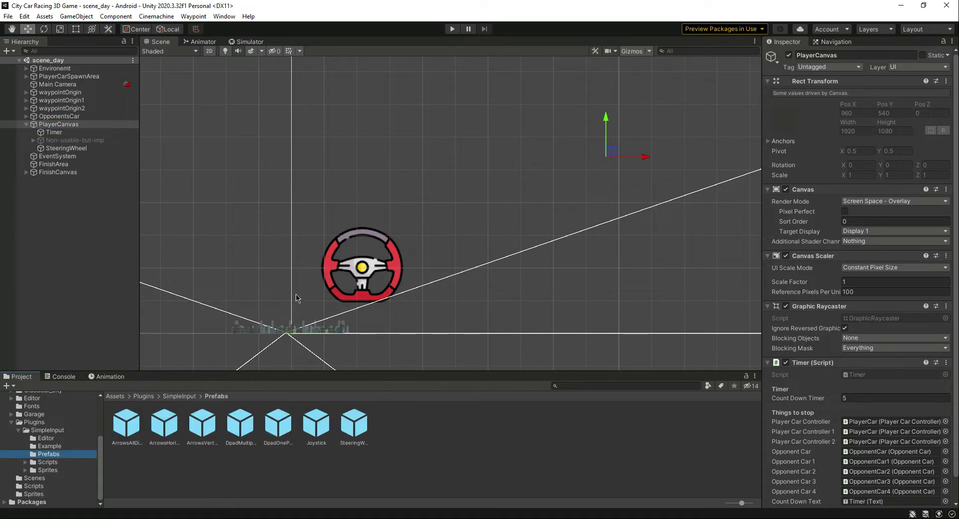
middle_click_drag(691, 282, 428, 286)
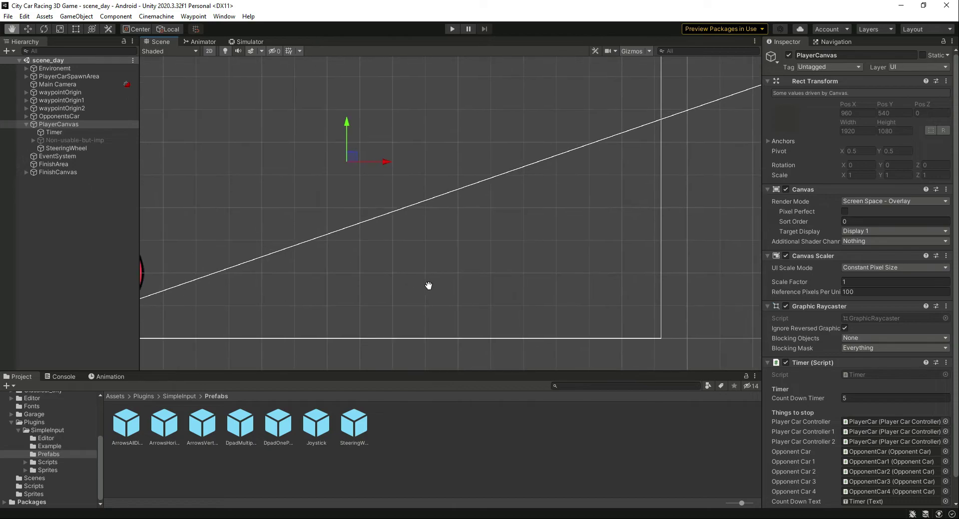
left_click(259, 42)
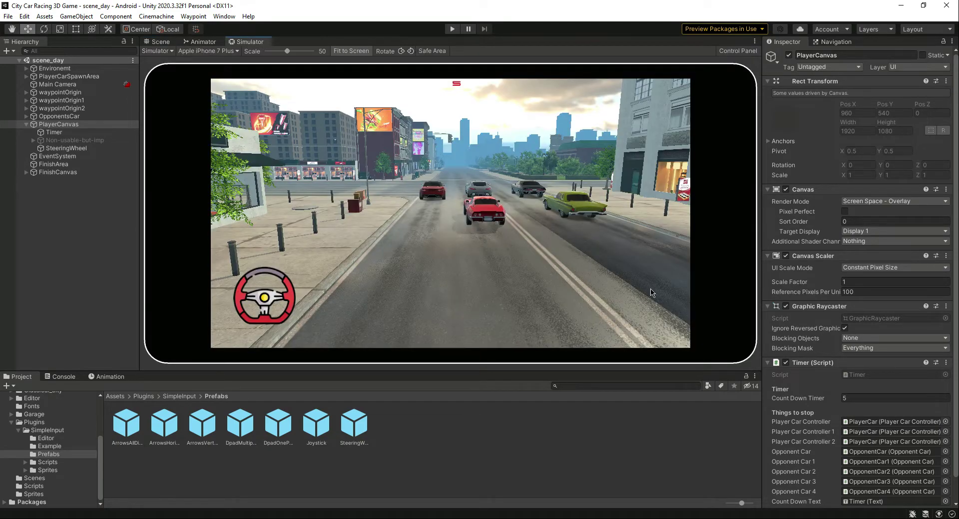
left_click(67, 124)
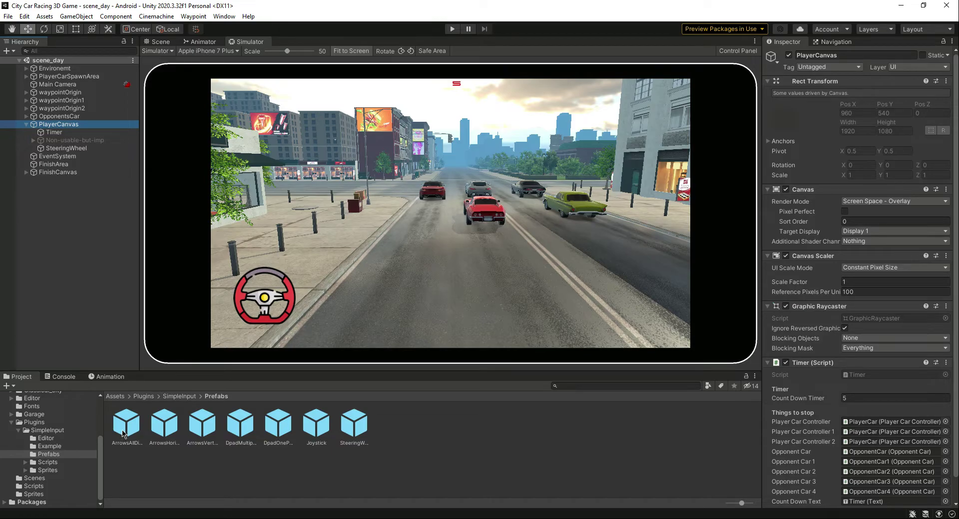
left_click_drag(202, 424, 61, 125)
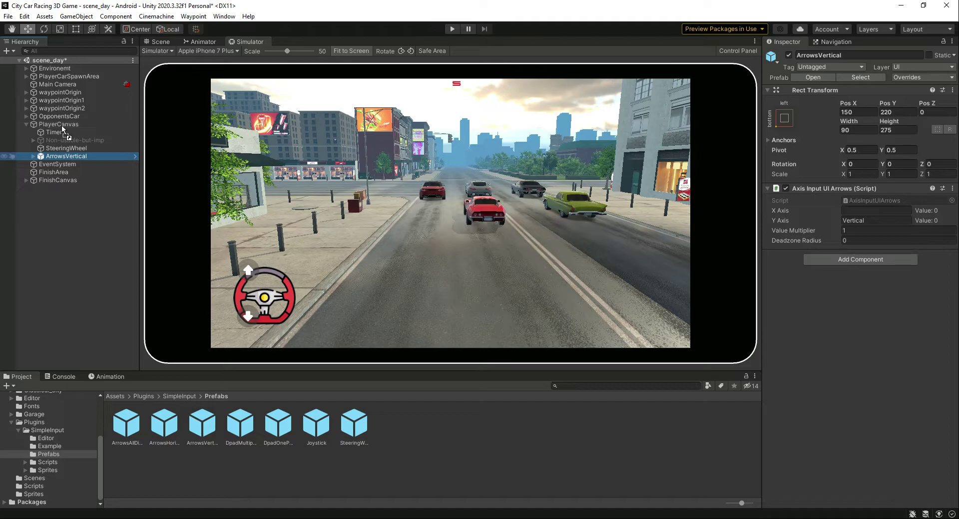
Completely unpack the ArrowsVertical prefab instance under PlayerCanvas.
right_click(65, 157)
mouse_move(137, 277)
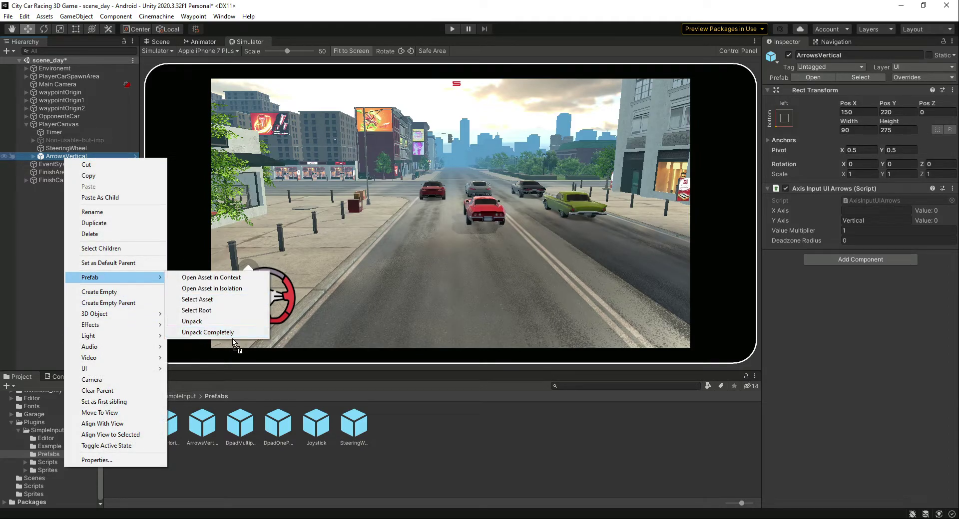
left_click(223, 333)
Rename the ArrowsVertical object as Movement and save the scene.
key("Up")
key("Down")
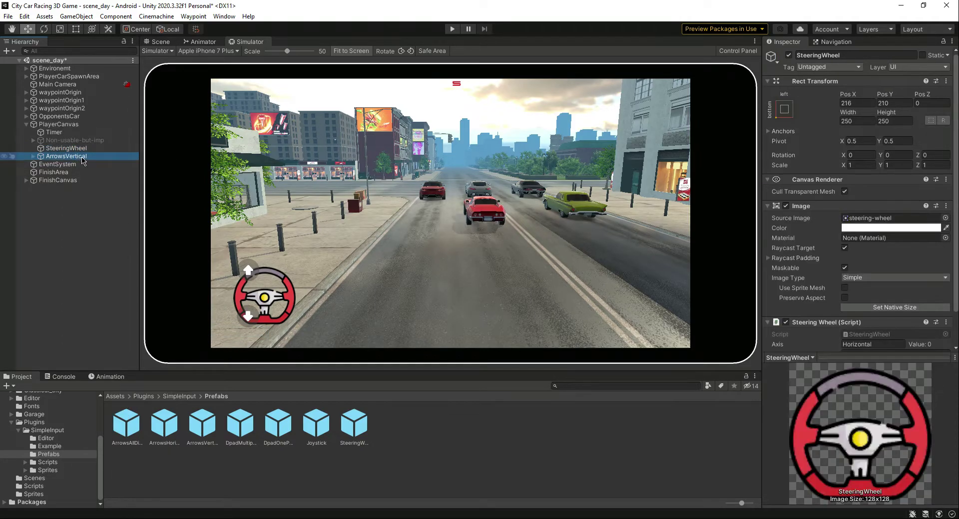
left_click(857, 54)
type("Movement")
key("Return")
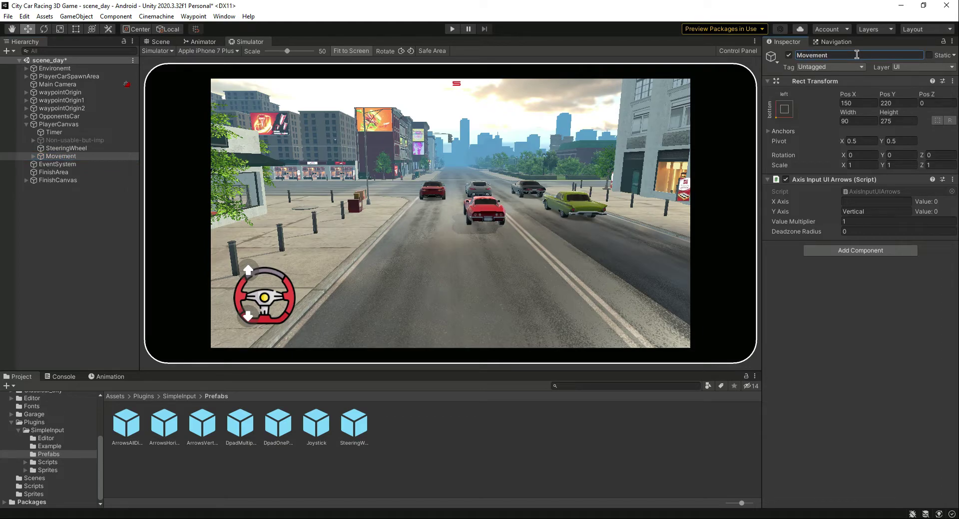
key("ctrl+s")
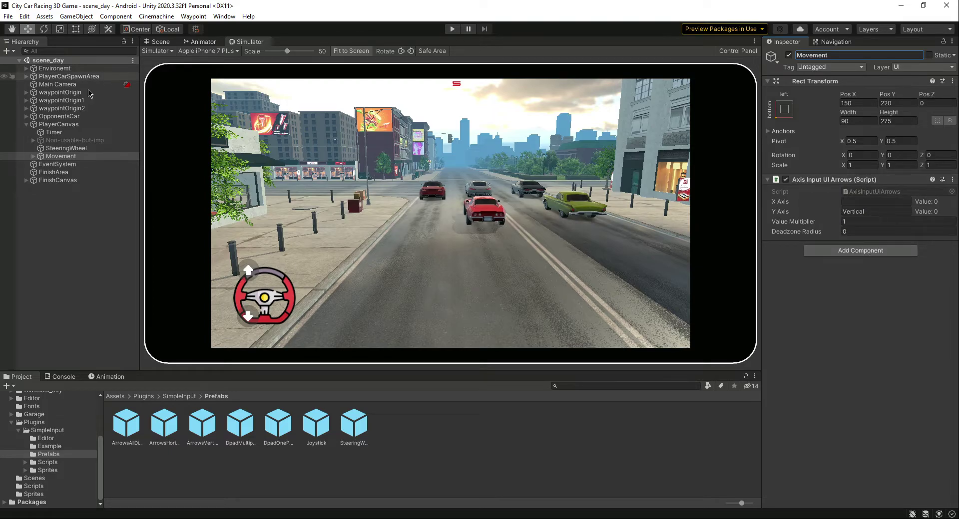
Replace the source images of Movement's children with sprites from Assets/Sprites: Acceleration for Top and Reverse for Bottom.
left_click(57, 158)
left_click(33, 156)
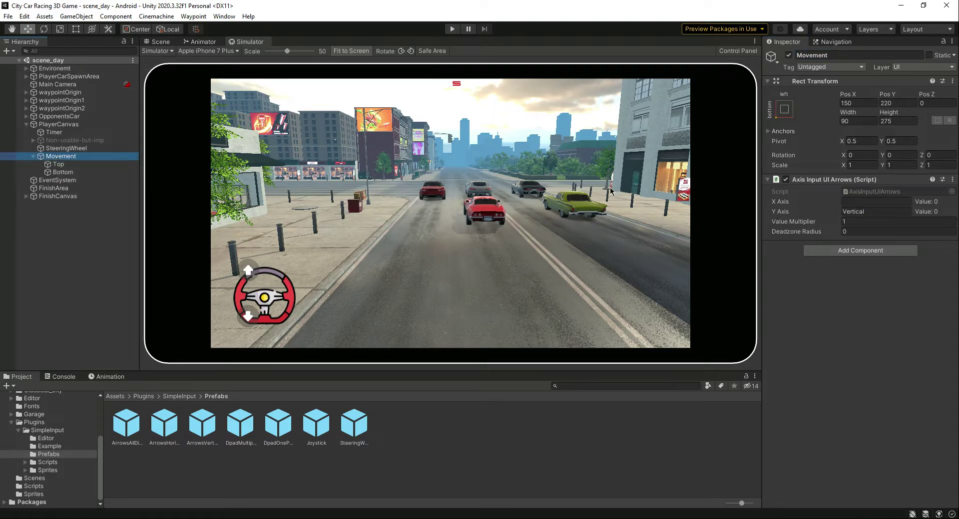
left_click(77, 166)
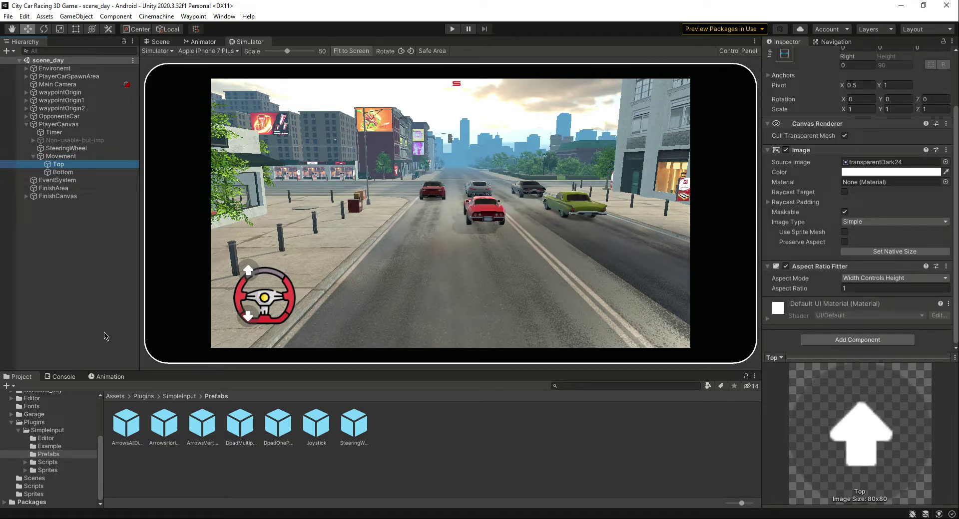
left_click(33, 494)
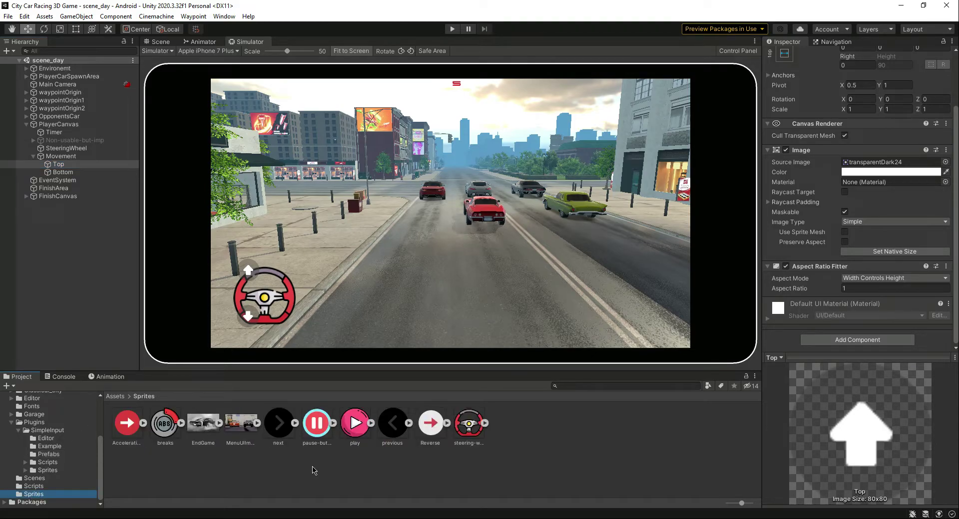
left_click_drag(126, 423, 864, 170)
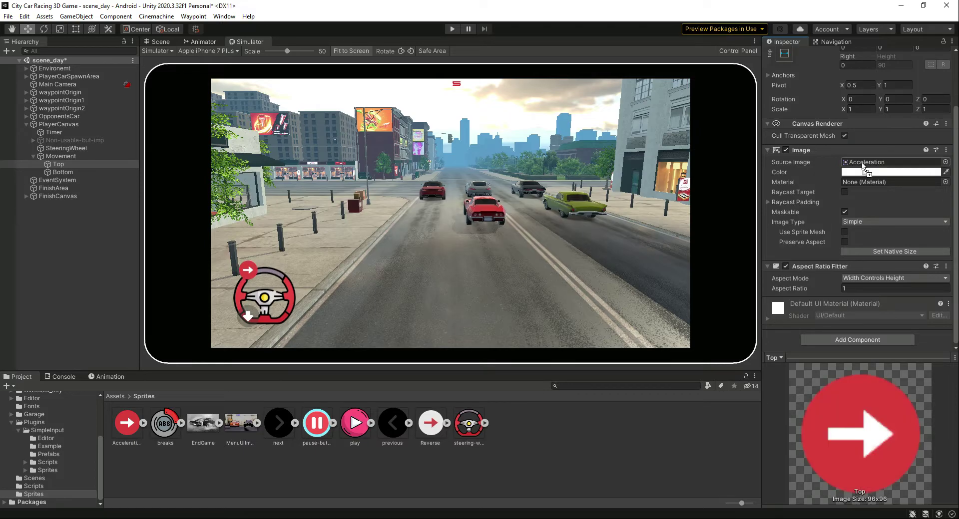
left_click(60, 173)
left_click_drag(427, 436, 862, 167)
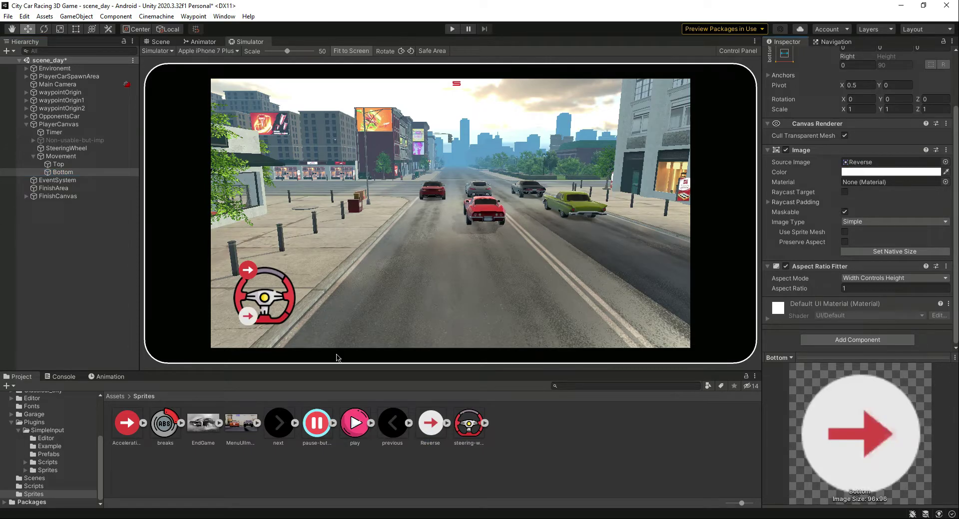
Collapse the Movement object in the hierarchy and select it.
left_click(68, 164)
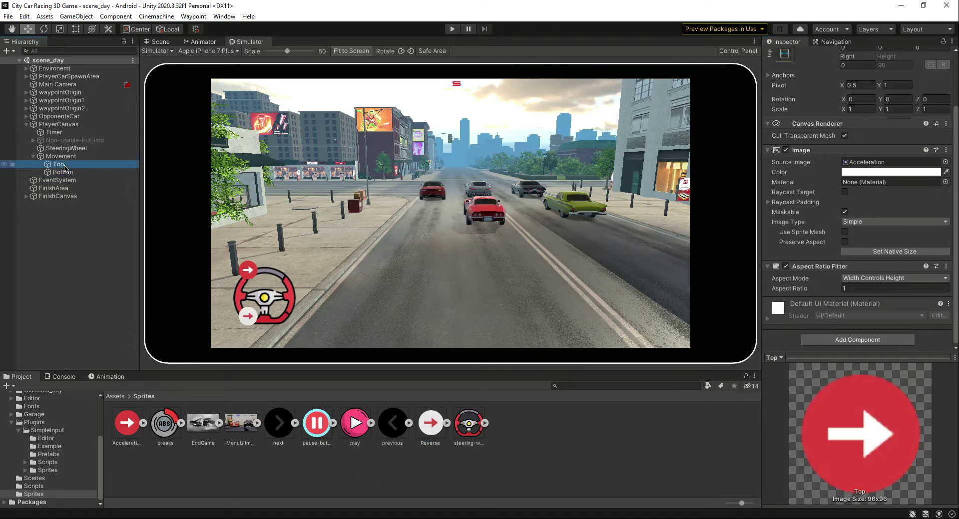
left_click(33, 156)
left_click(50, 156)
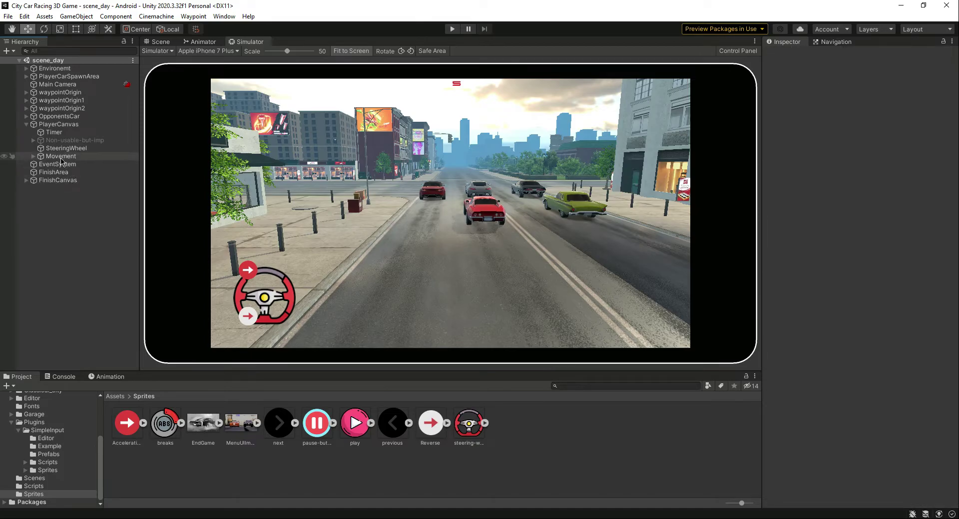
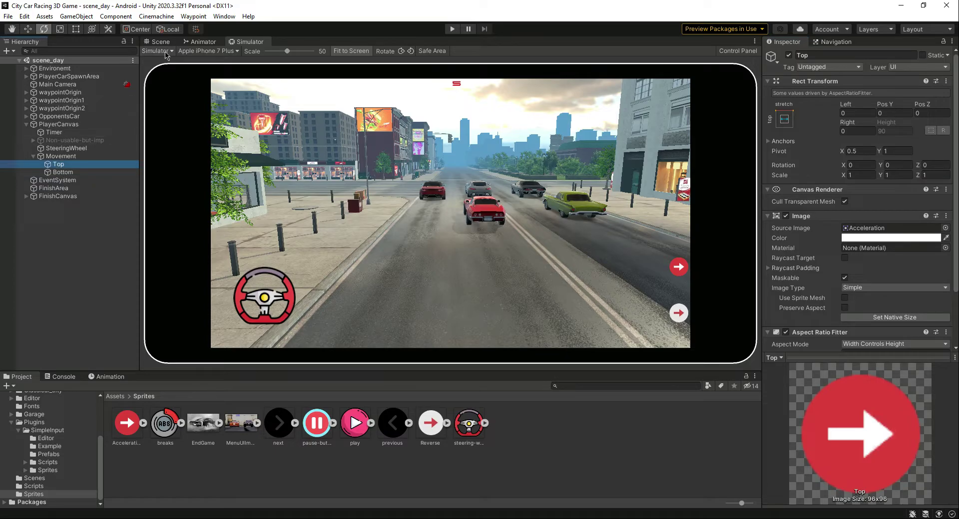
left_click(161, 42)
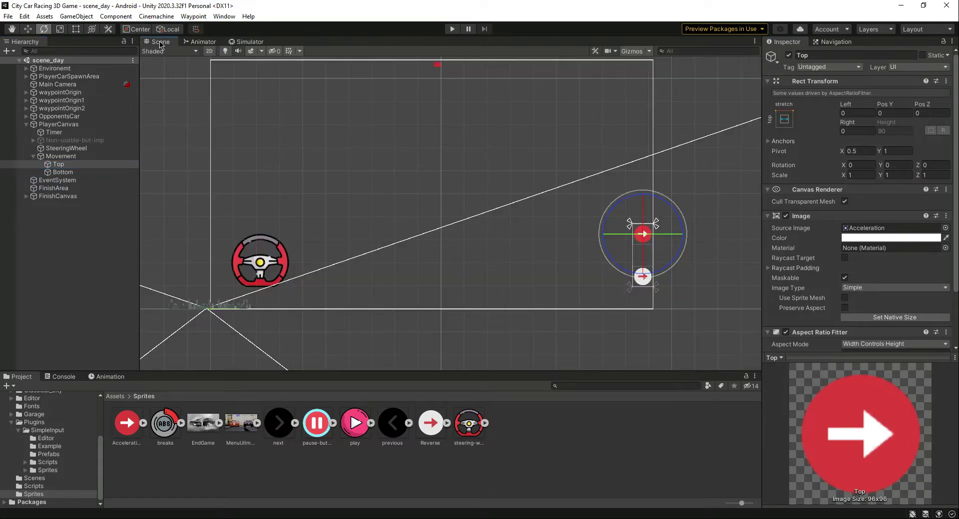
left_click(635, 276, "shift")
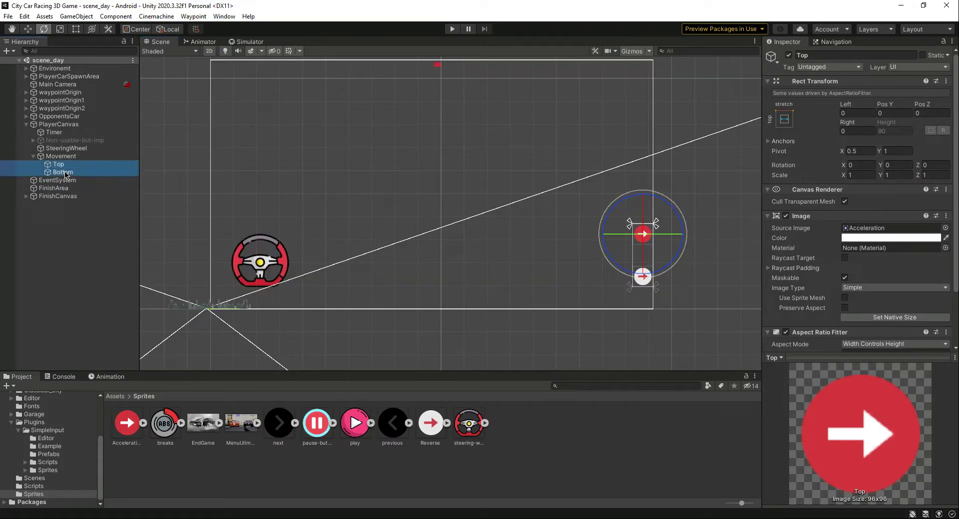
left_click_drag(626, 291, 662, 298)
key("ctrl+z")
left_click(59, 164)
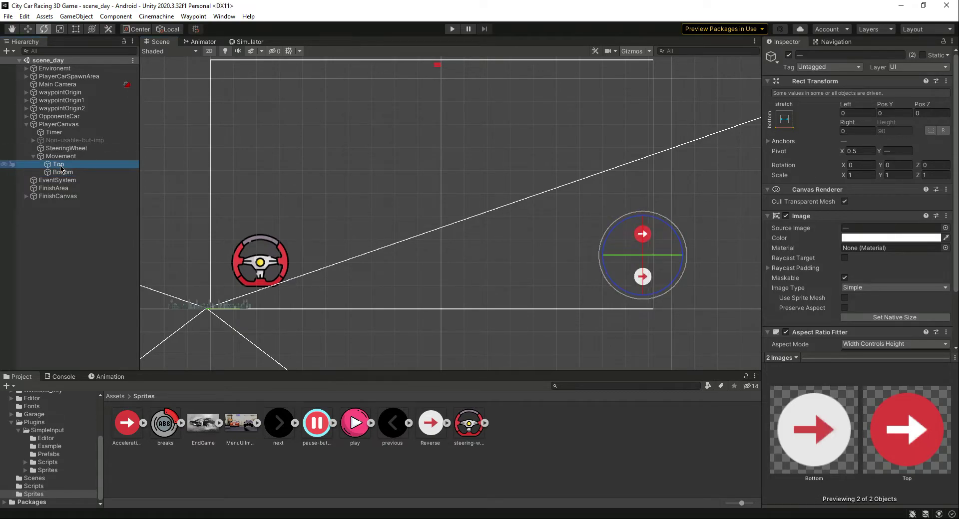
left_click_drag(607, 222, 463, 283)
scroll(572, 245, "up", 8)
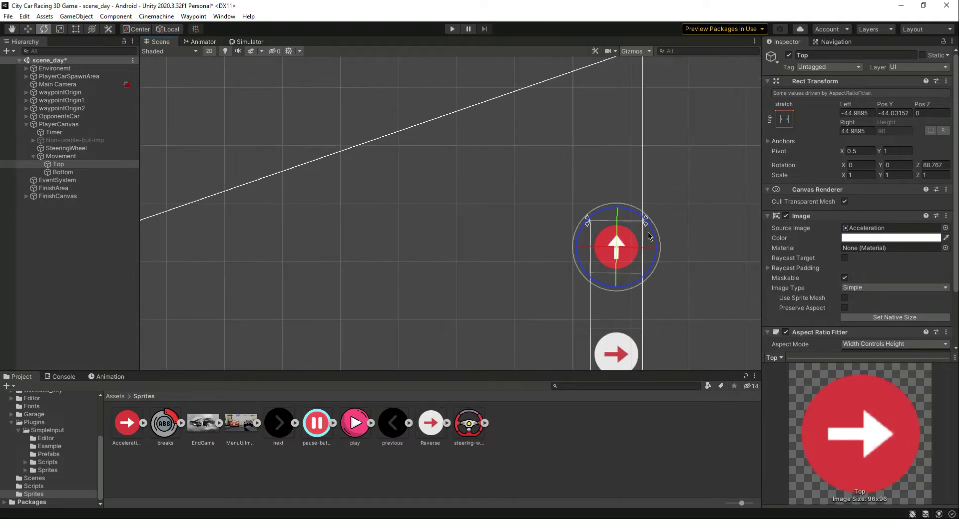
scroll(573, 244, "up", 2)
left_click_drag(671, 287, 684, 287)
key("ctrl+z")
key("ctrl+z")
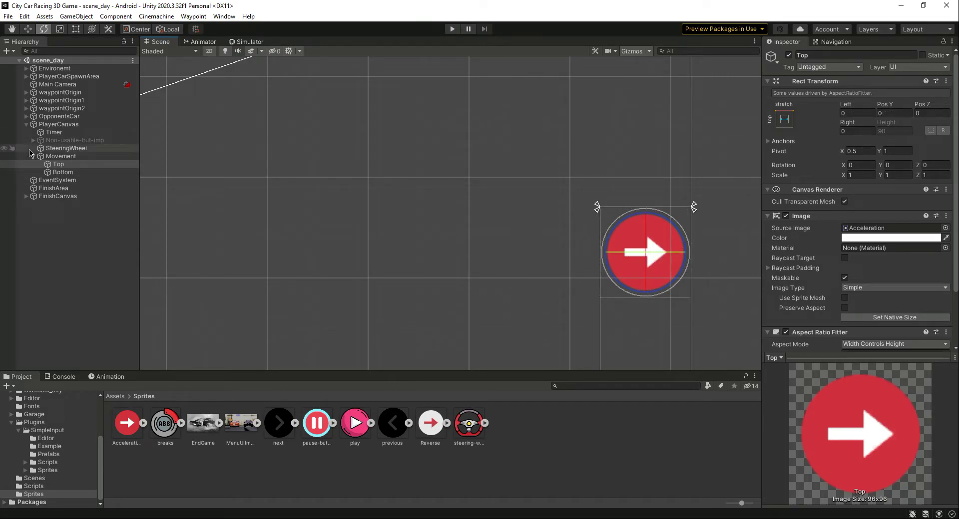
Rotate the Top image about 90 degrees around Z so the acceleration arrow points up.
left_click(70, 173)
left_click(58, 164)
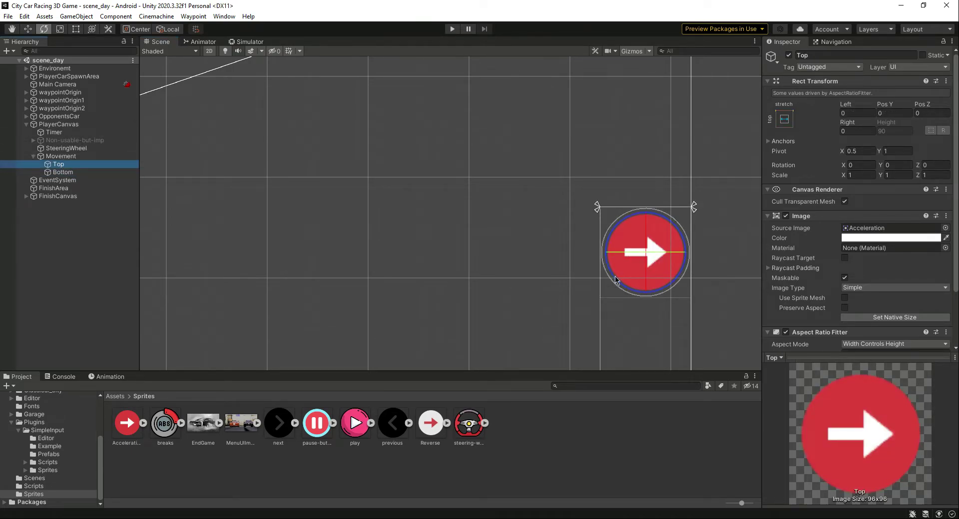
left_click_drag(670, 288, 707, 141)
Rotate the Bottom image about -90 degrees around Z so the reverse arrow points down, and preview it in the Simulator view.
middle_click_drag(516, 300, 514, 79)
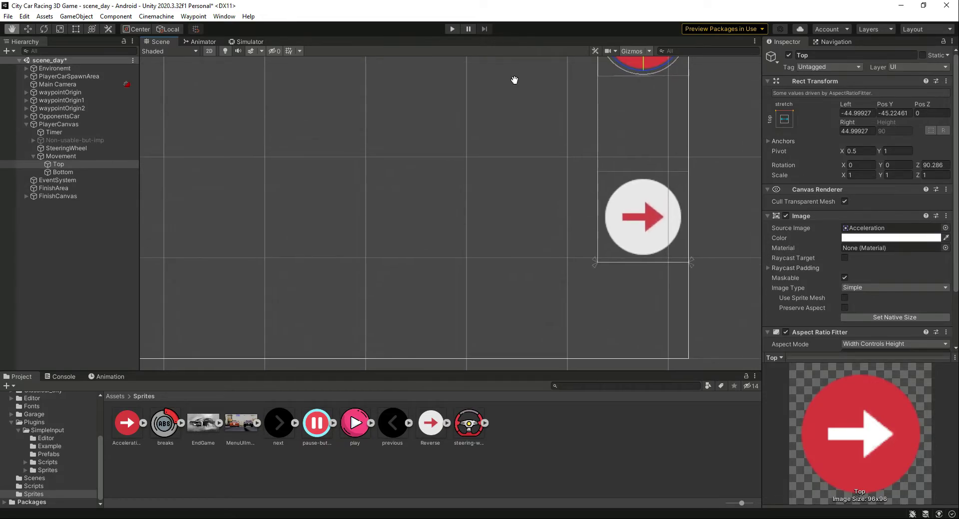
left_click(63, 172)
left_click_drag(624, 187, 752, 171)
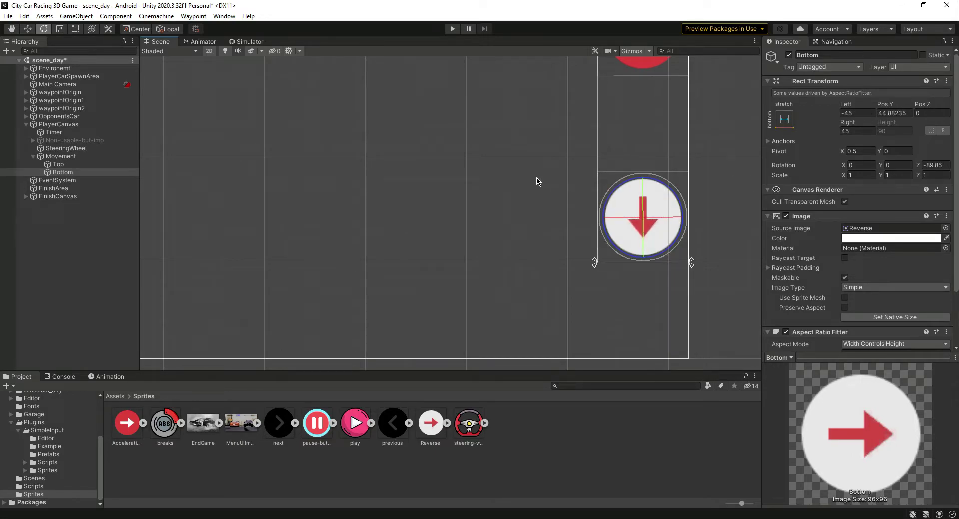
left_click(239, 43)
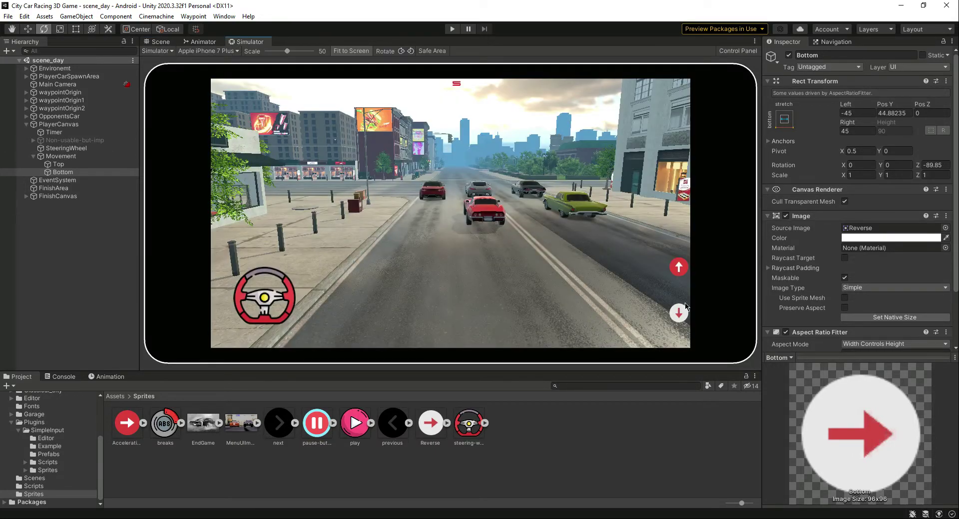
left_click(59, 165)
left_click(33, 157)
left_click(45, 157)
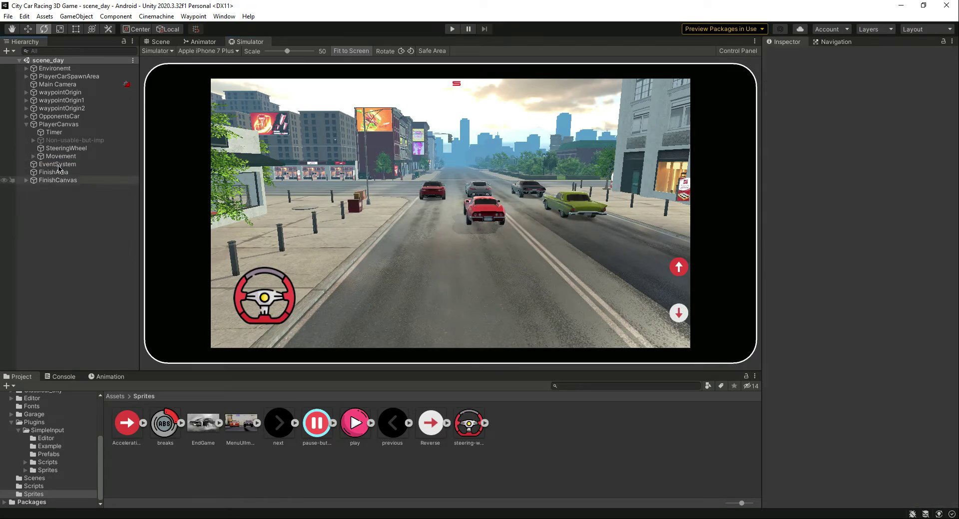
left_click(33, 157)
left_click(58, 164)
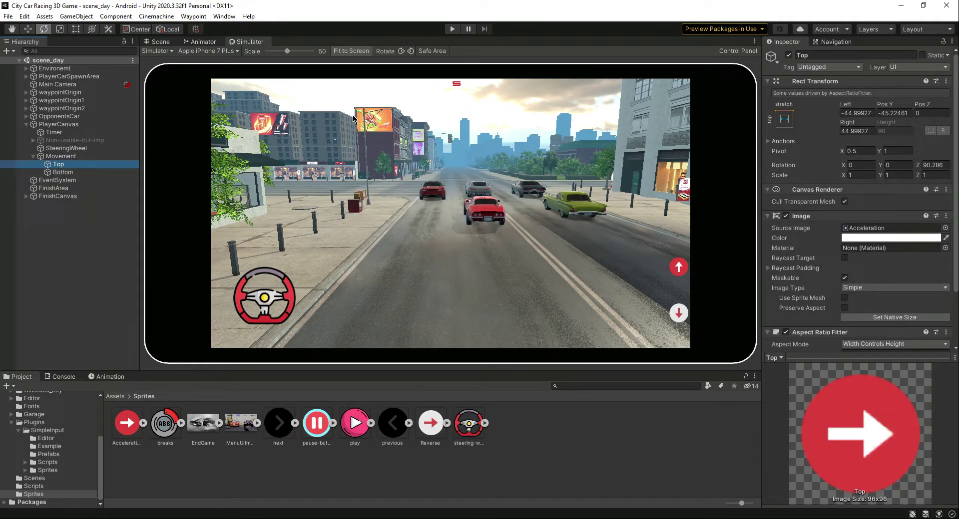
left_click(33, 156)
Move the Movement object inward from the canvas edge to about Pos X -173, Pos Y 239, and preview it in the Simulator view.
left_click(60, 156)
left_click(65, 148)
left_click(64, 156)
left_click(160, 41)
scroll(549, 215, "down", 3)
left_click_drag(497, 240, 492, 254)
key("e")
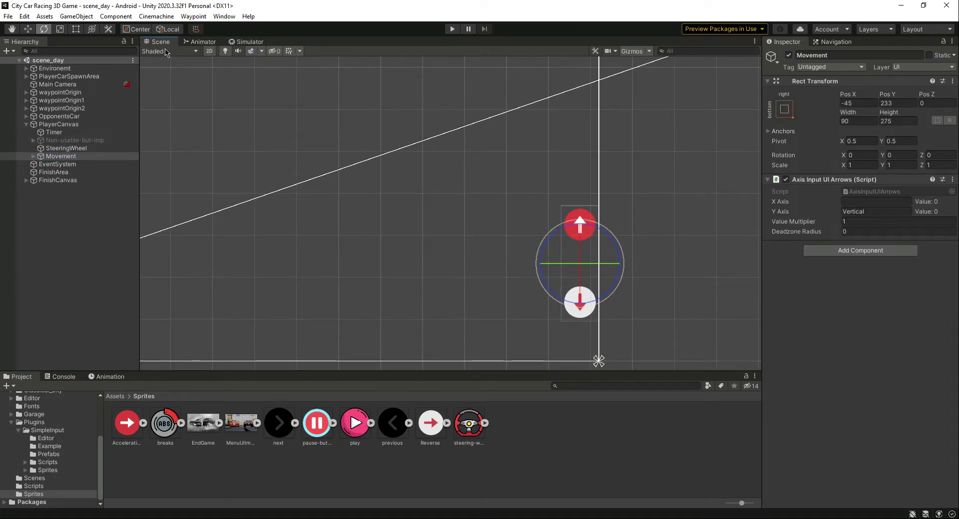
left_click(28, 29)
left_click_drag(622, 264, 566, 266)
left_click_drag(526, 224, 526, 216)
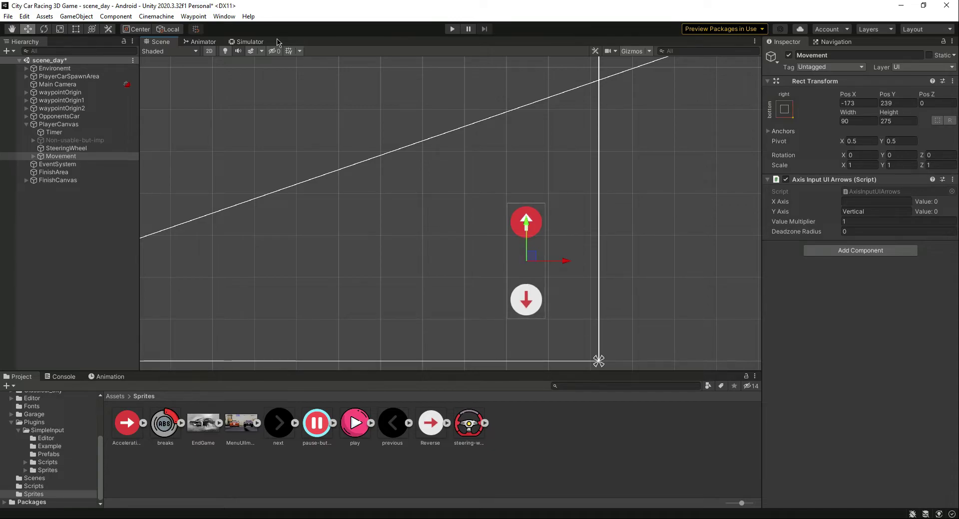
left_click(250, 42)
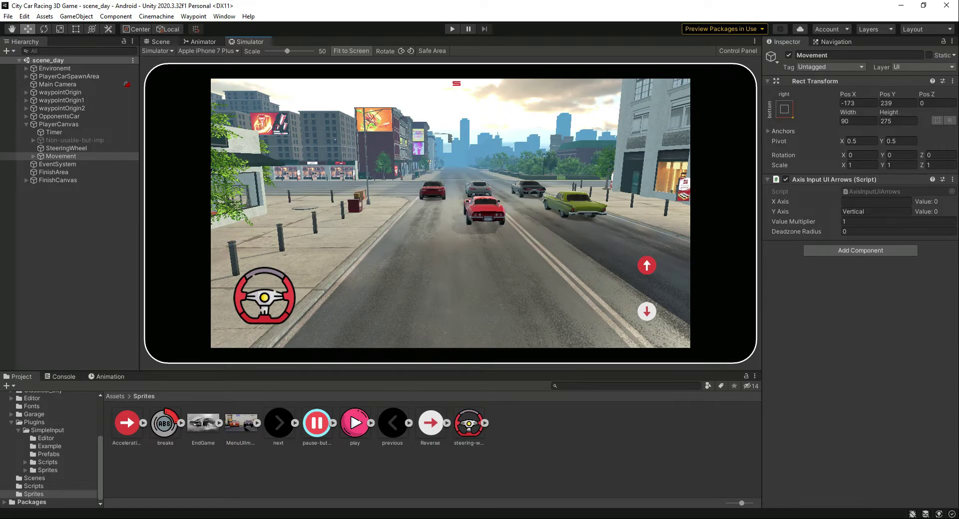
Shift the Movement object back toward the canvas edge to about Pos X -75 and check its placement in the Simulator view.
left_click(158, 42)
left_click_drag(563, 266, 565, 267)
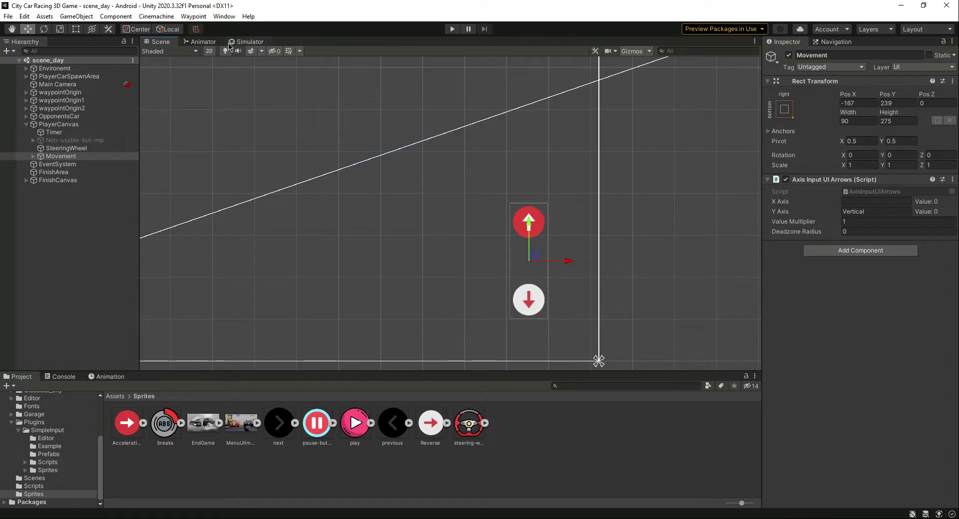
left_click(246, 42)
left_click(176, 43)
left_click_drag(567, 267, 606, 269)
left_click(253, 42)
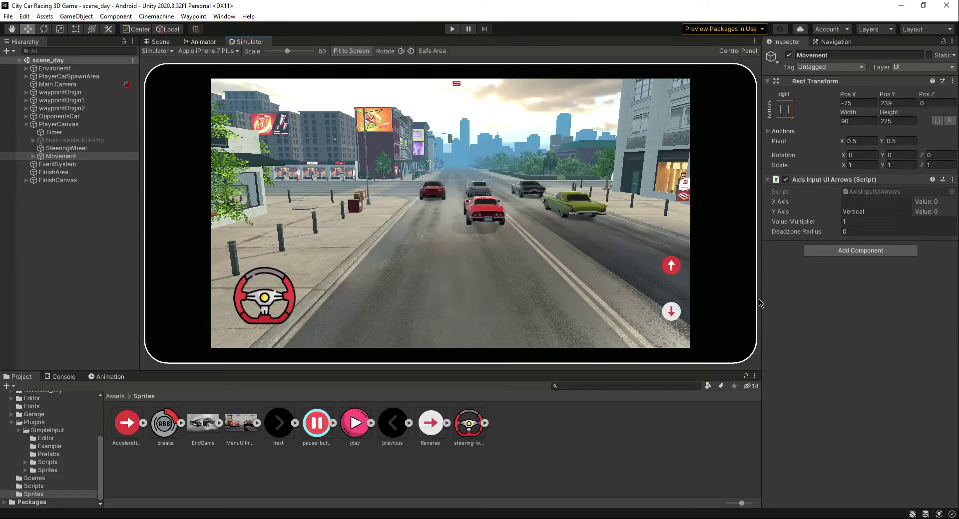
left_click(165, 42)
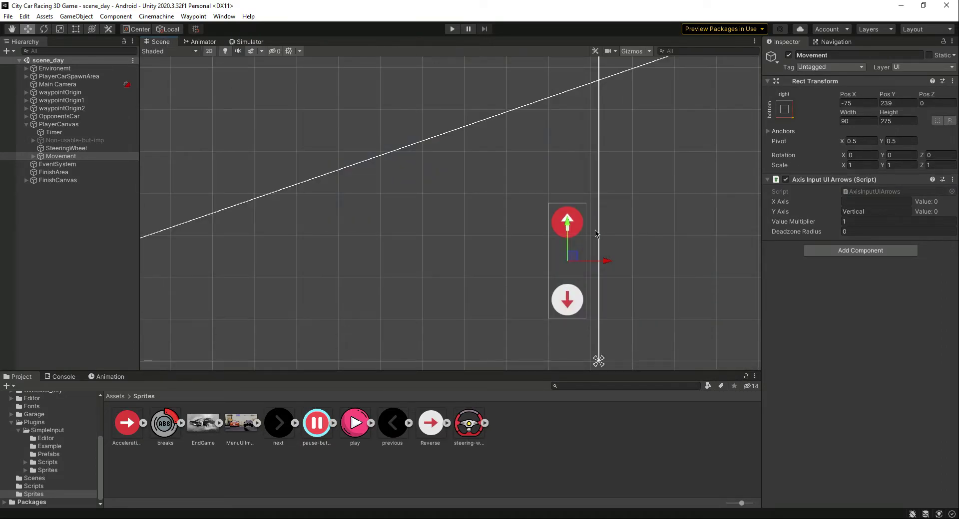
left_click(40, 238)
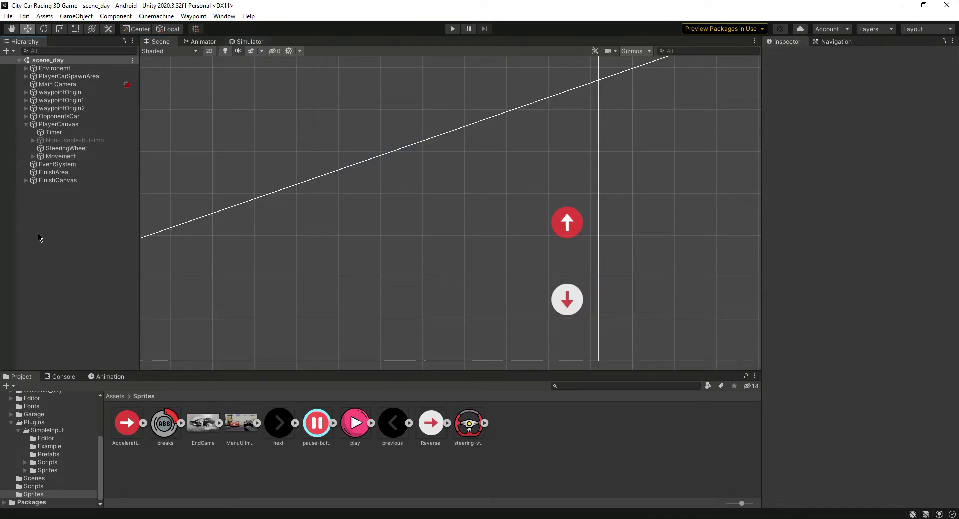
left_click(244, 42)
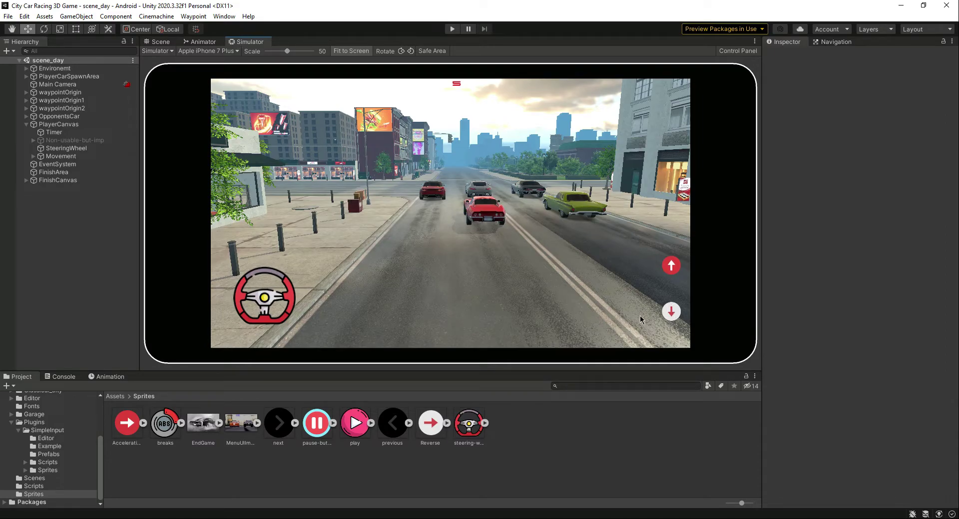
Collapse PlayerCanvas, test the on-screen steering wheel in Play mode, and stop the game.
left_click(26, 124)
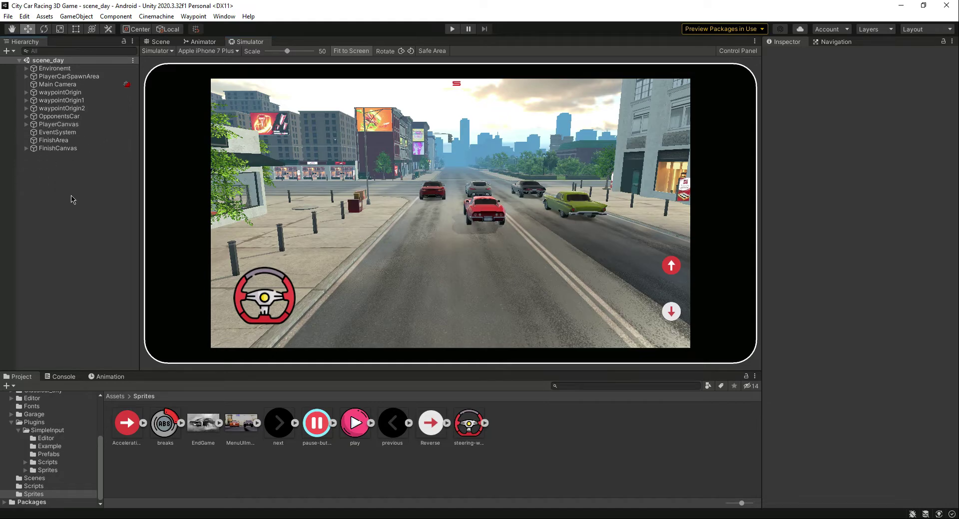
left_click(452, 29)
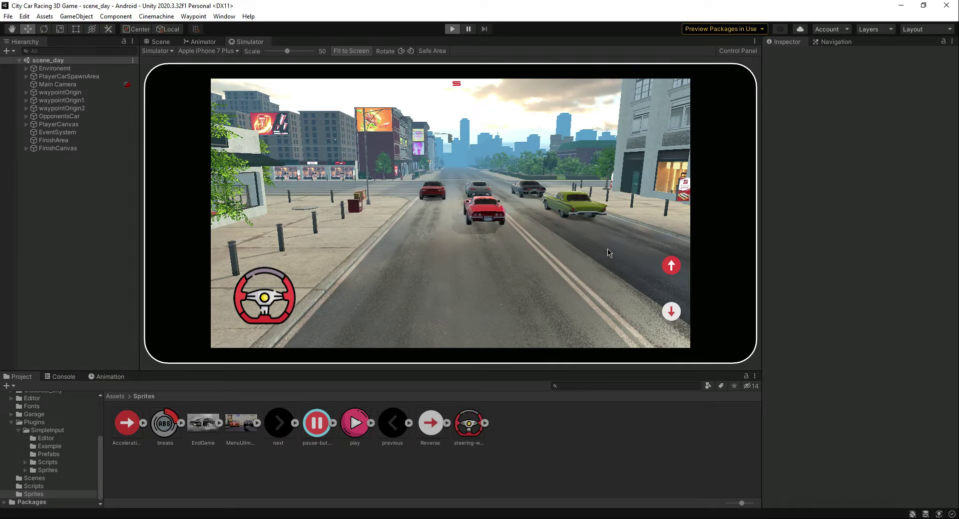
left_click_drag(266, 276, 236, 357)
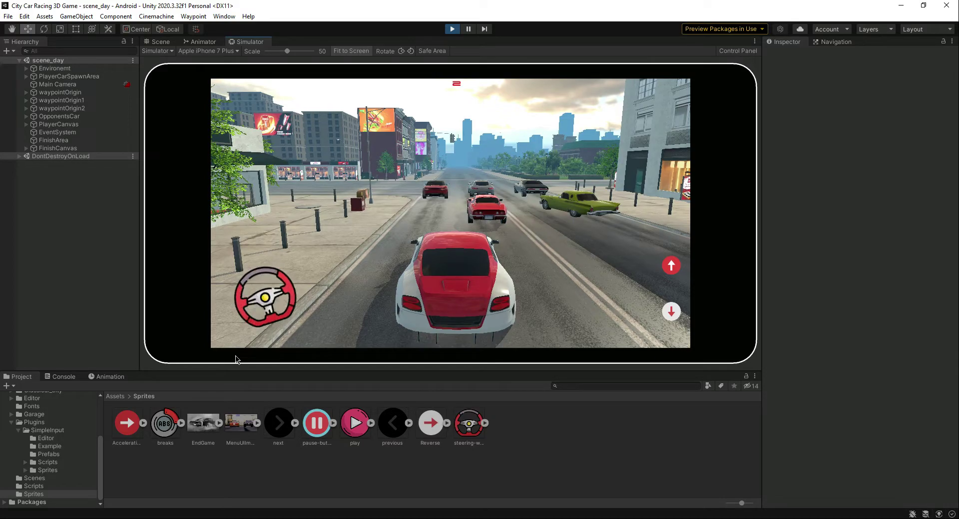
left_click_drag(259, 277, 306, 318)
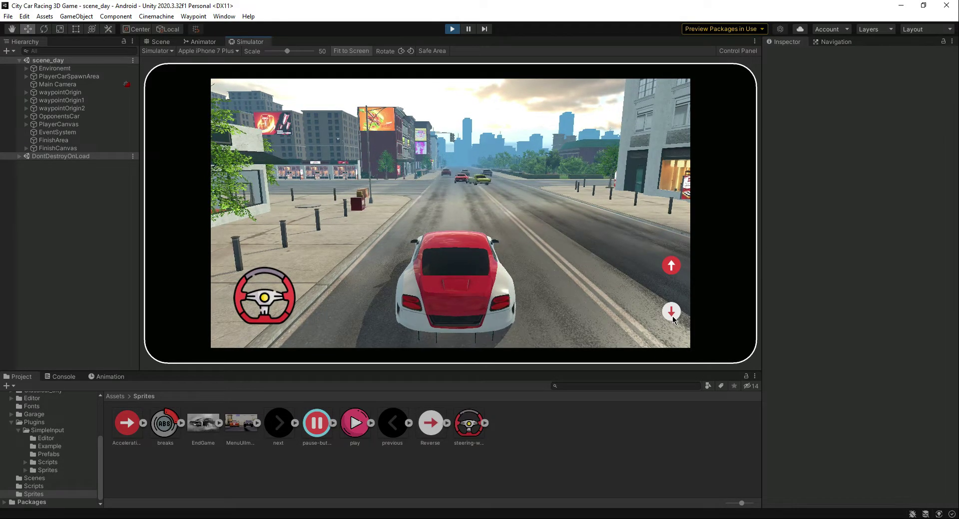
left_click(452, 29)
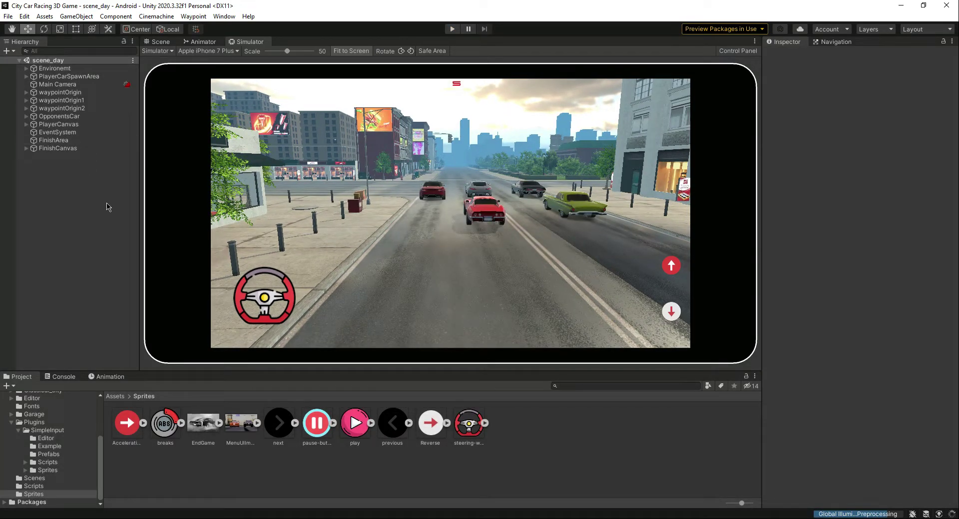
Open the PlayerCarController script from Assets/Scripts in Visual Studio Code.
left_click(41, 488)
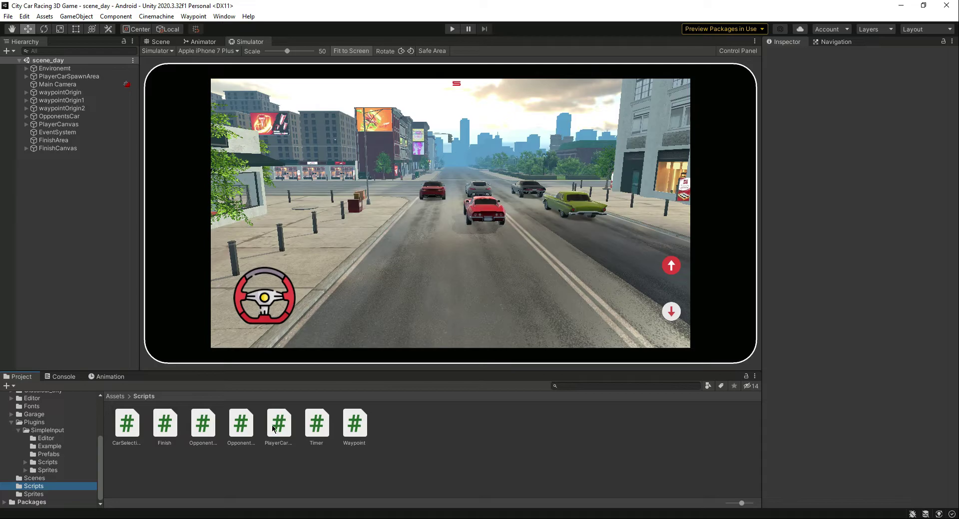
left_click(286, 431)
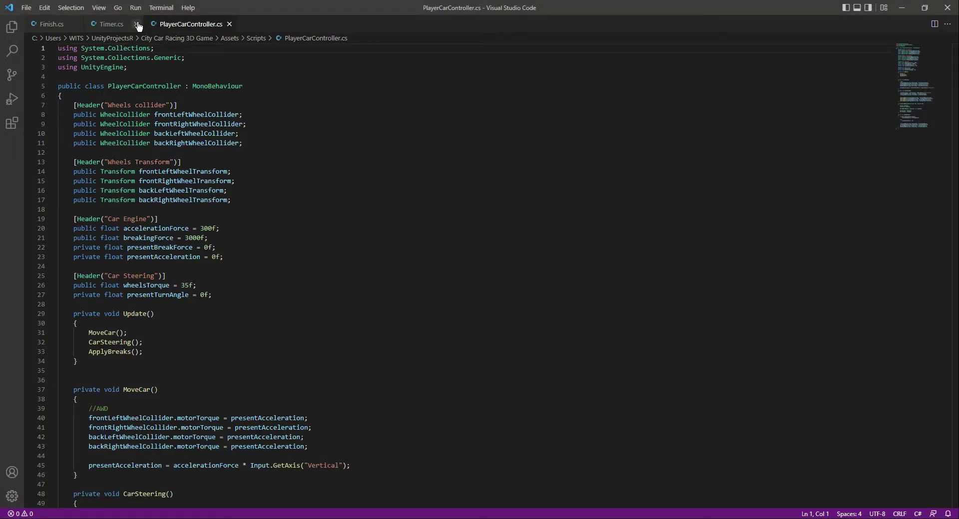
left_click(137, 24)
left_click(76, 24)
left_click(289, 152)
left_click(306, 173)
left_click(339, 256)
key("Up")
key("Up")
key("Up")
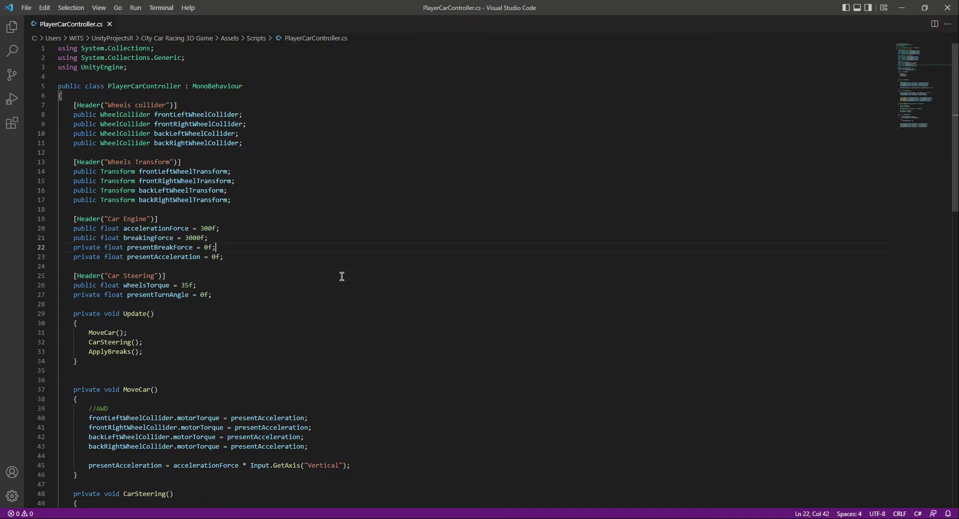
In MoveCar, replace Input with SimpleInput in the GetAxis("Vertical") call and save the script.
scroll(341, 277, "down", 7)
left_click_drag(250, 266, 265, 265)
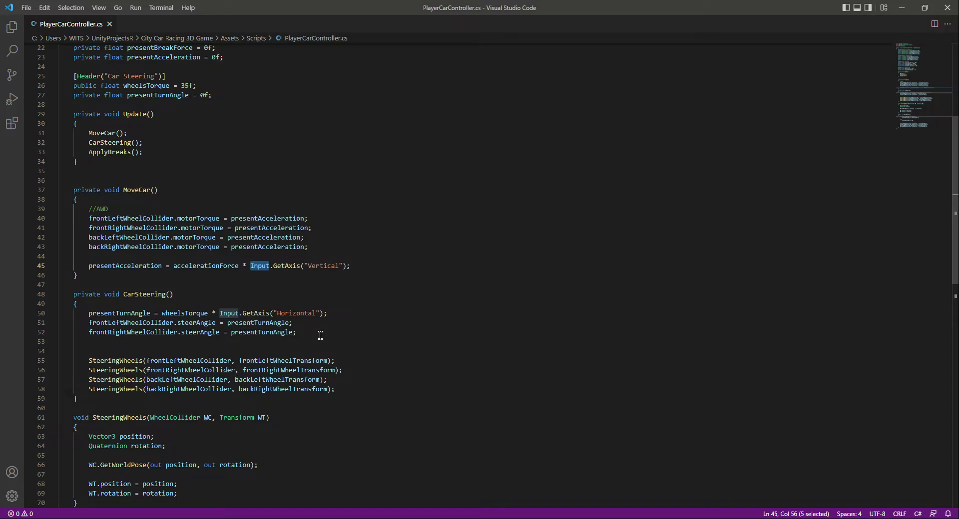
type("SimpleIn")
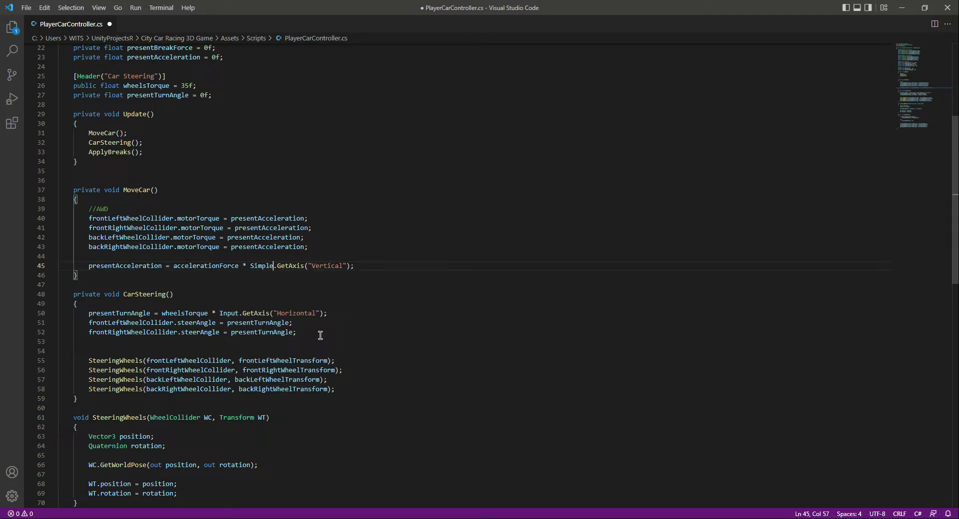
type("put")
key("ctrl+s")
In CarSteering, replace Input with SimpleInput in the GetAxis("Horizontal") call and save the script.
double_click(270, 265)
key("ctrl+c")
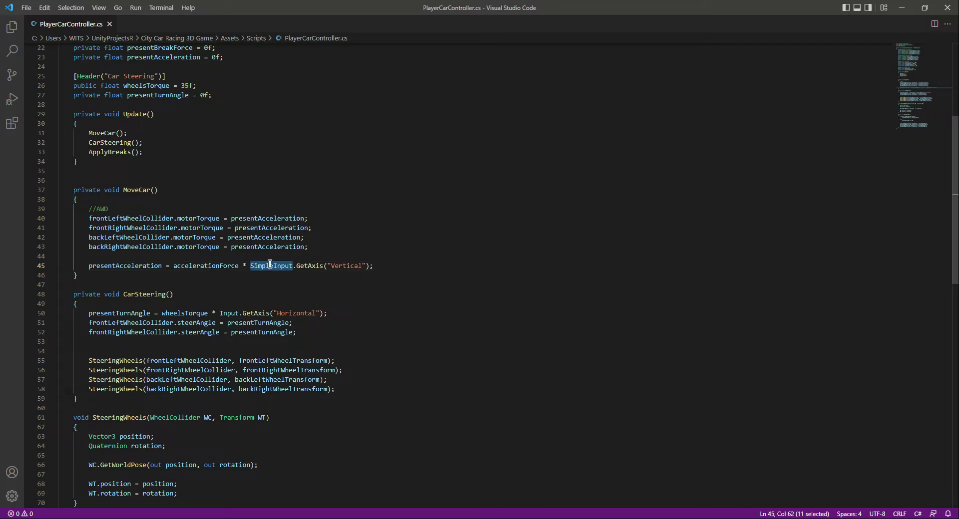
double_click(225, 314)
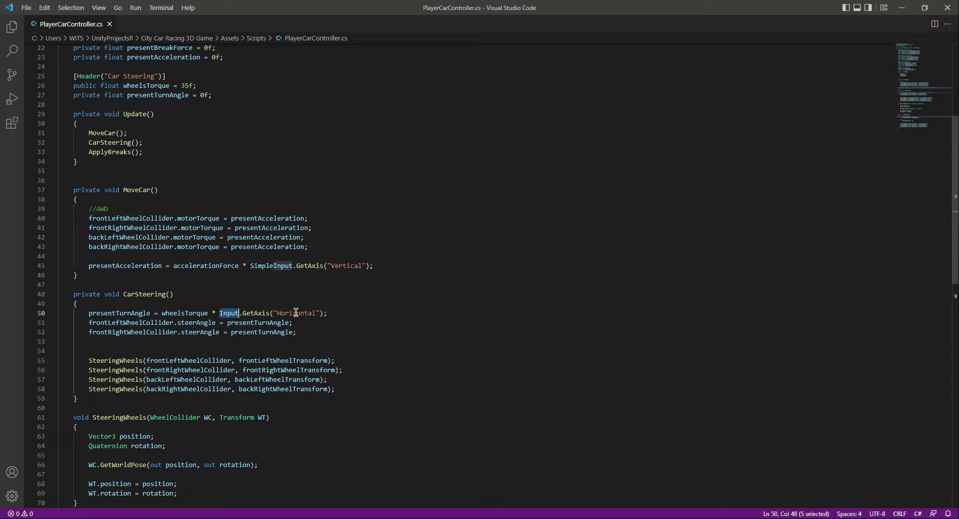
key("ctrl+v")
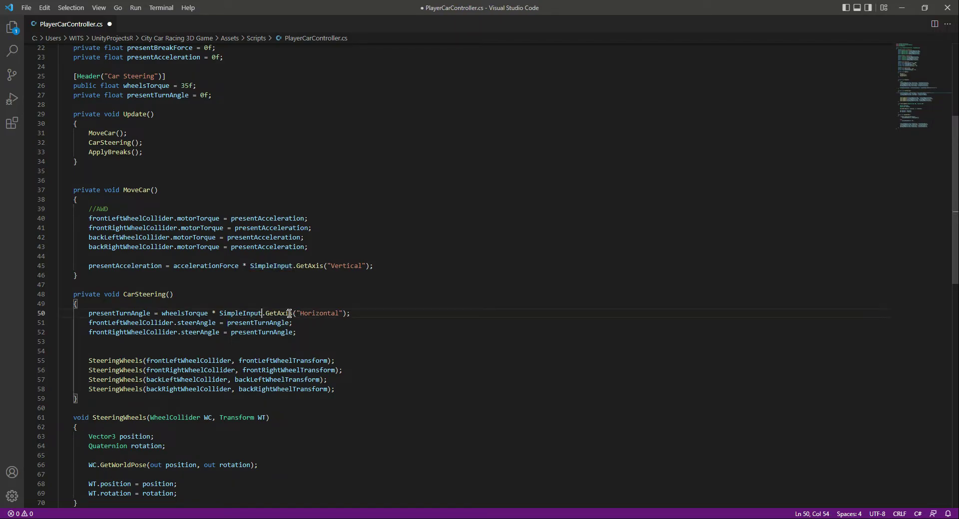
key("ctrl+s")
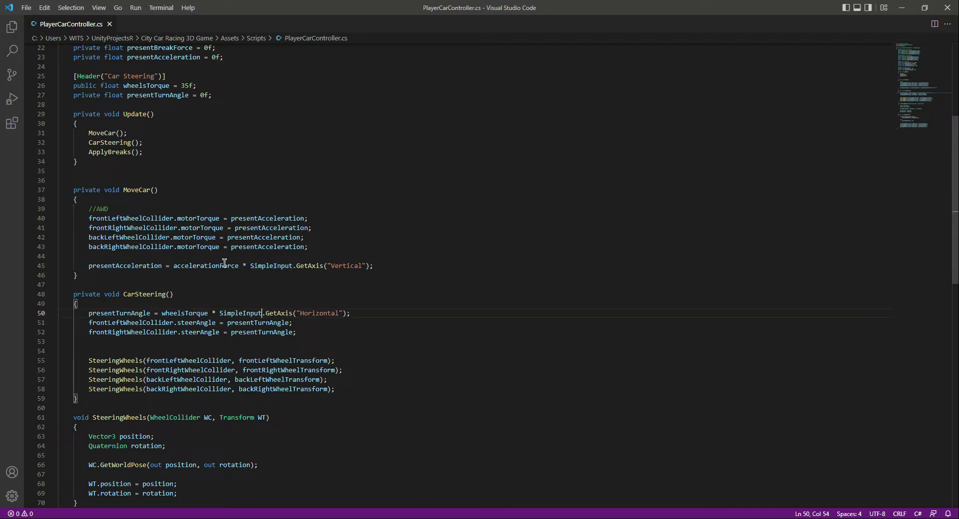
double_click(229, 314)
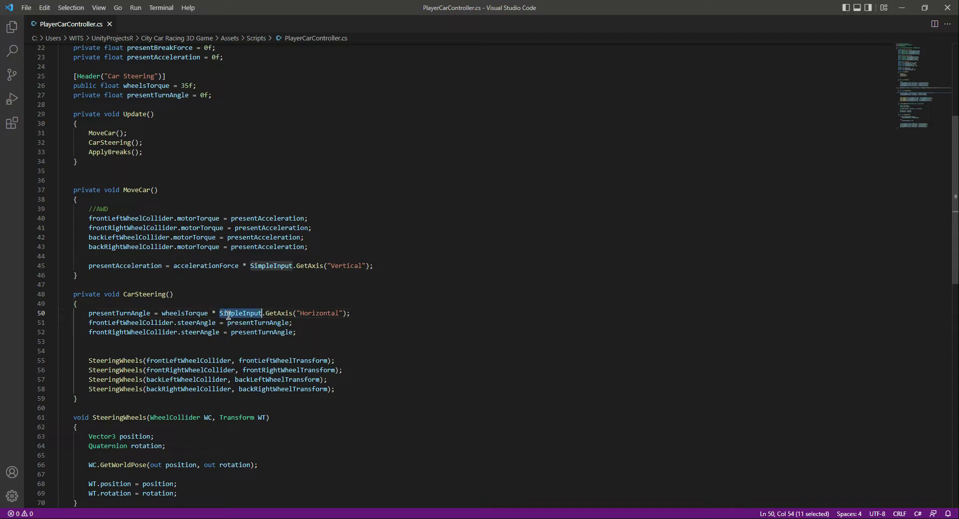
left_click(366, 312)
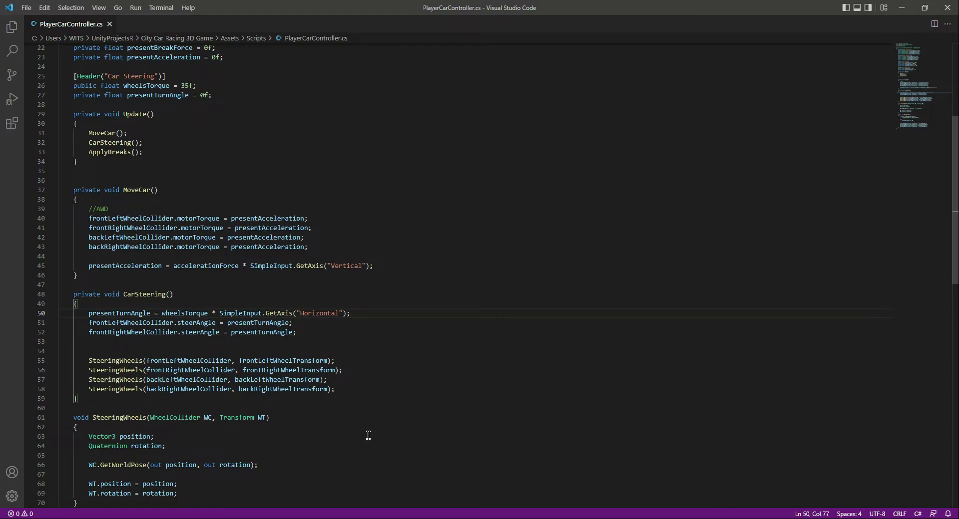
Switch back to Unity, enter Play mode, and test driving the car with the on-screen steering wheel and acceleration button.
key("alt+Tab")
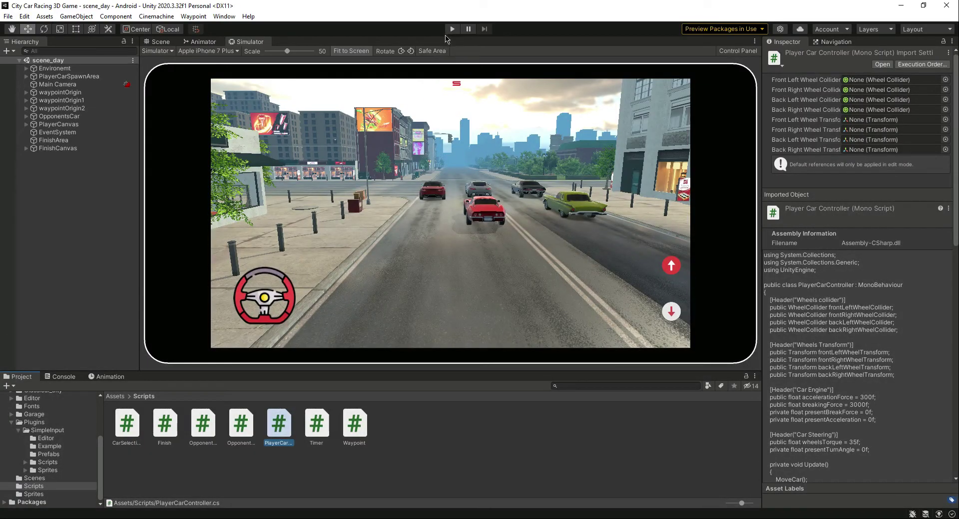
left_click(451, 29)
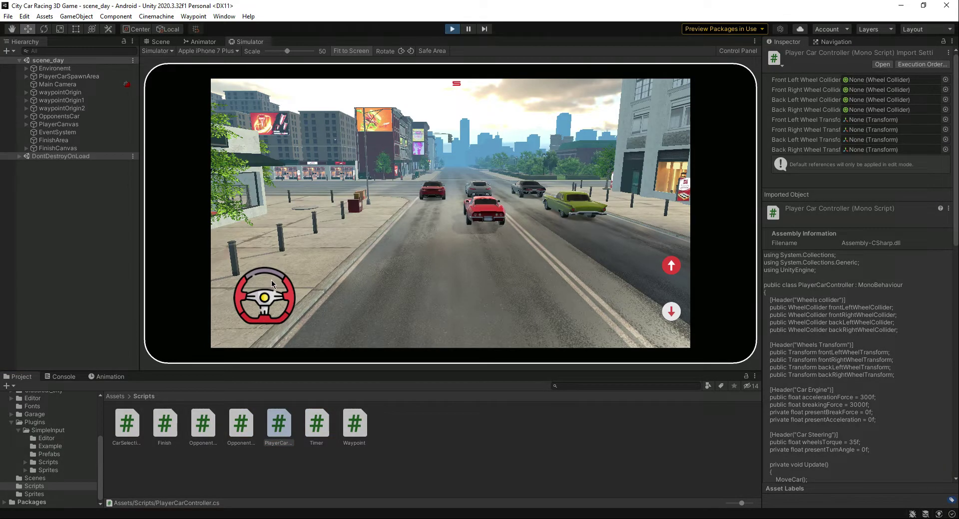
left_click_drag(272, 279, 234, 329)
left_click_drag(269, 279, 241, 274)
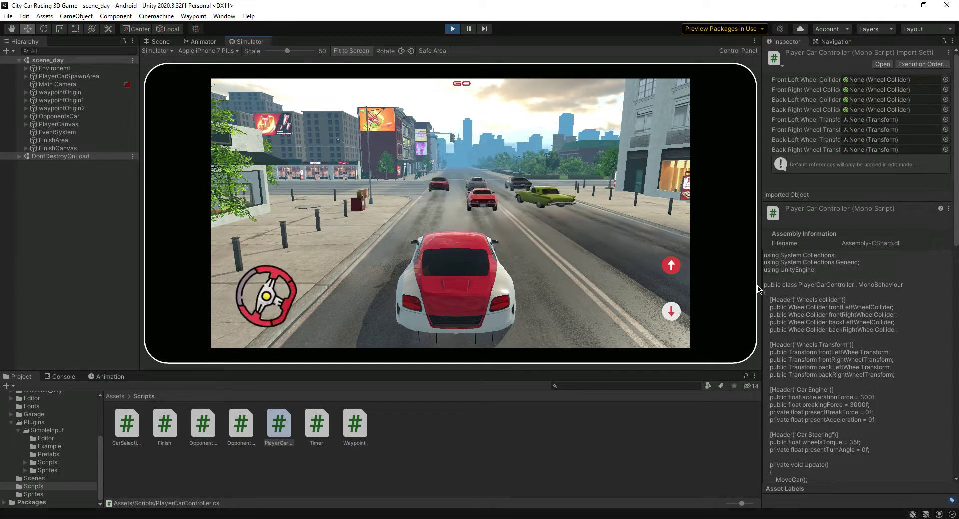
left_click(671, 266)
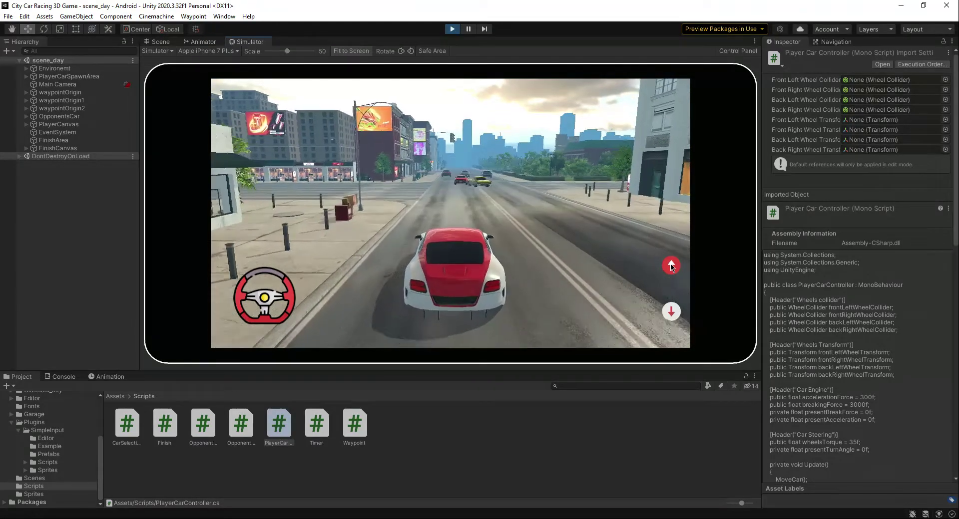
left_click_drag(281, 319, 264, 273)
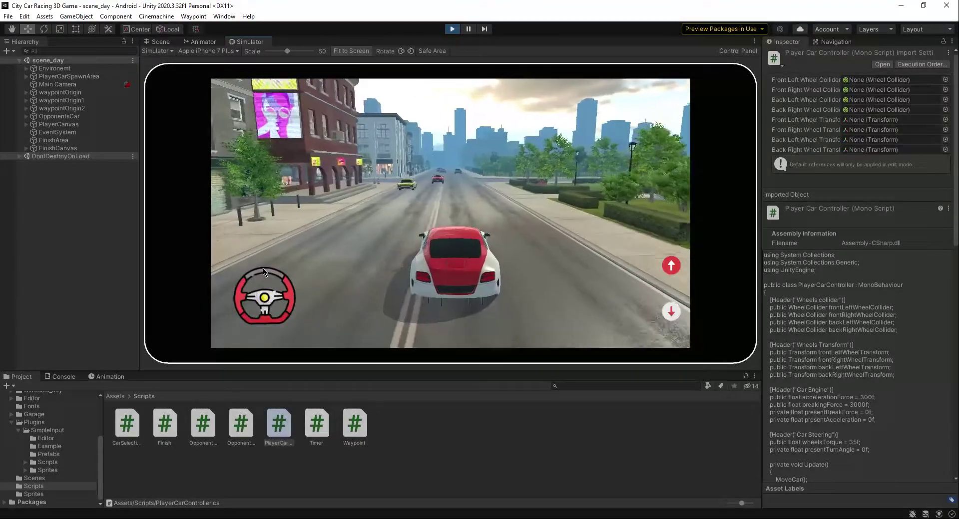
left_click(674, 270)
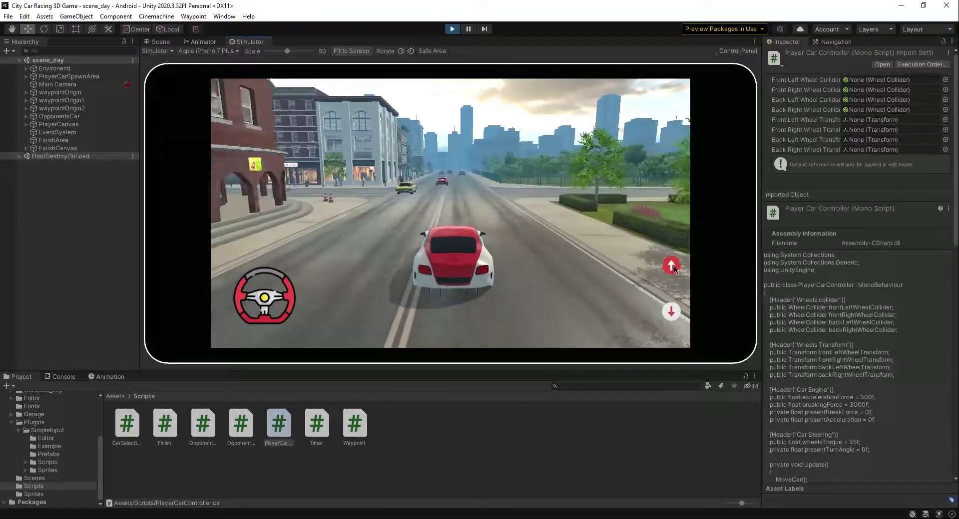
left_click_drag(263, 277, 579, 283)
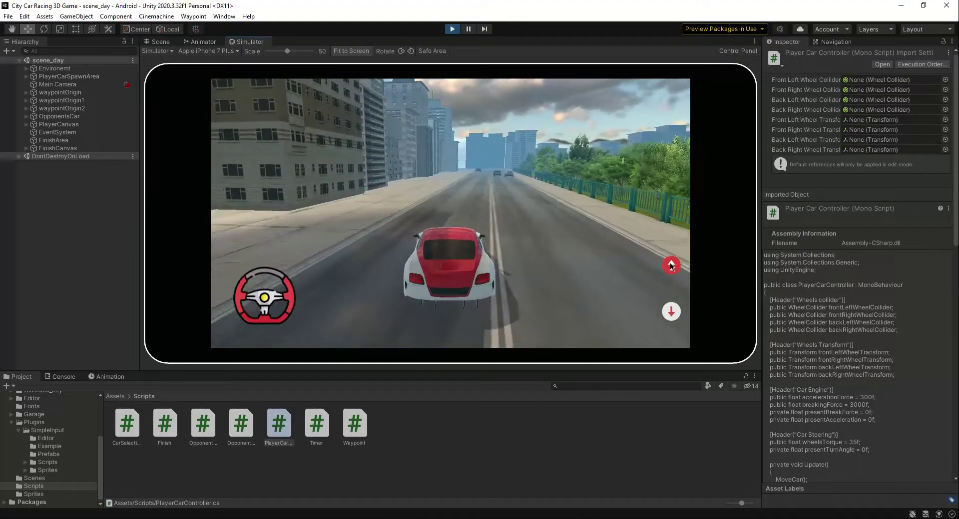
left_click_drag(241, 296, 430, 277)
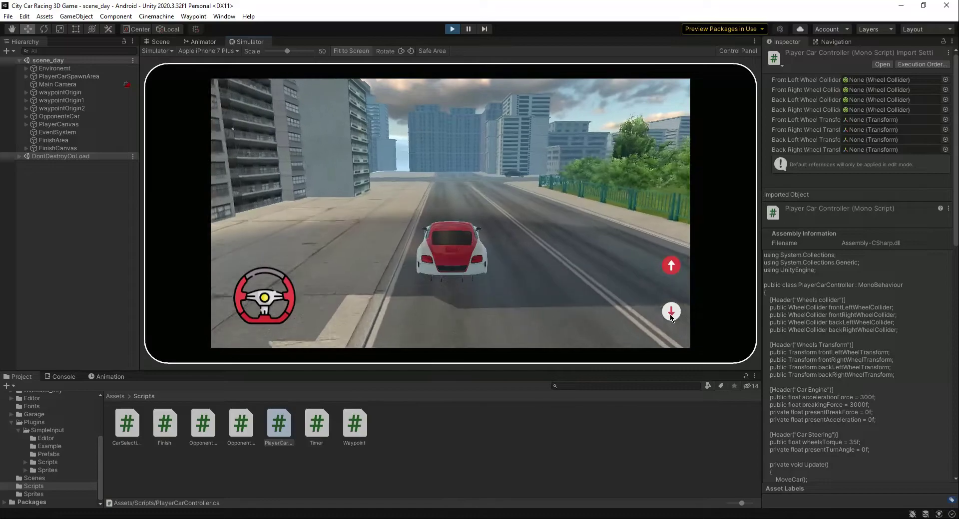
Test the on-screen reverse button, steer the car around with the wheel, and stop the game.
left_click(670, 312)
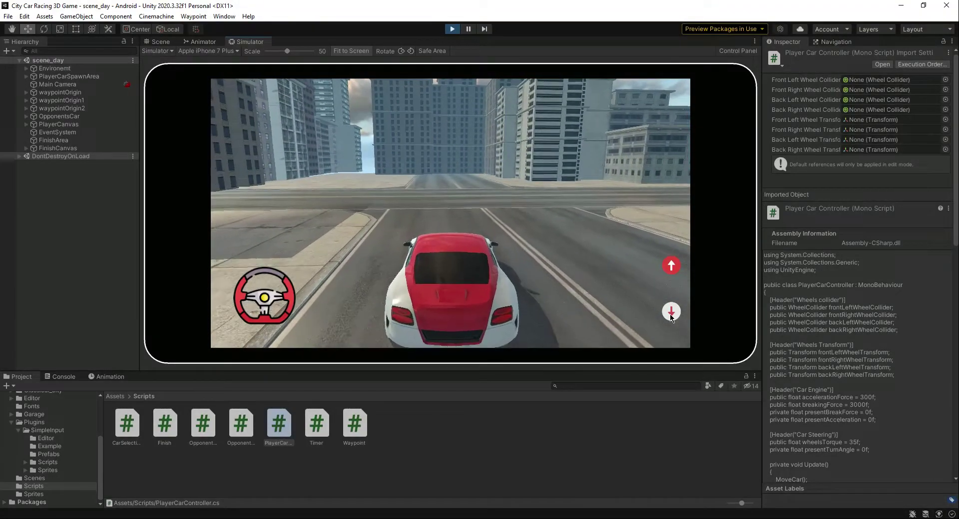
left_click_drag(253, 282, 290, 311)
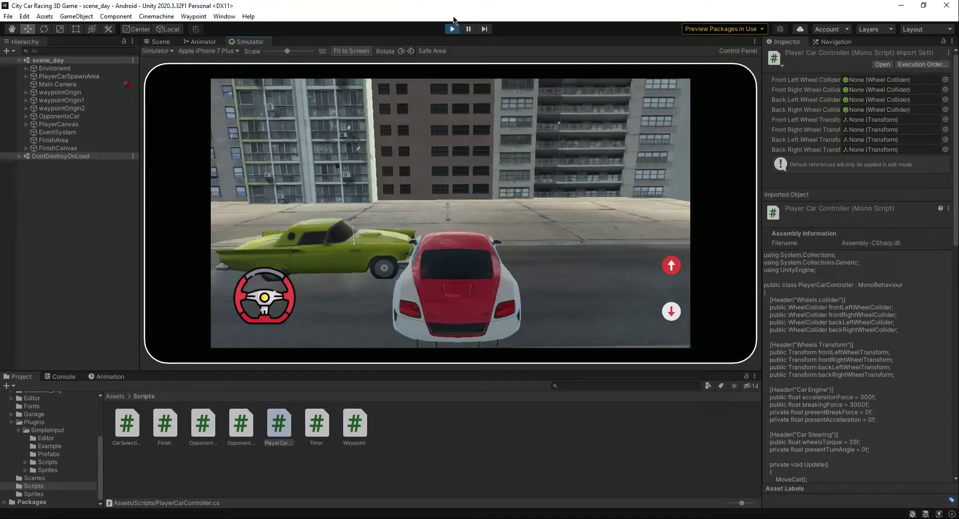
left_click(453, 29)
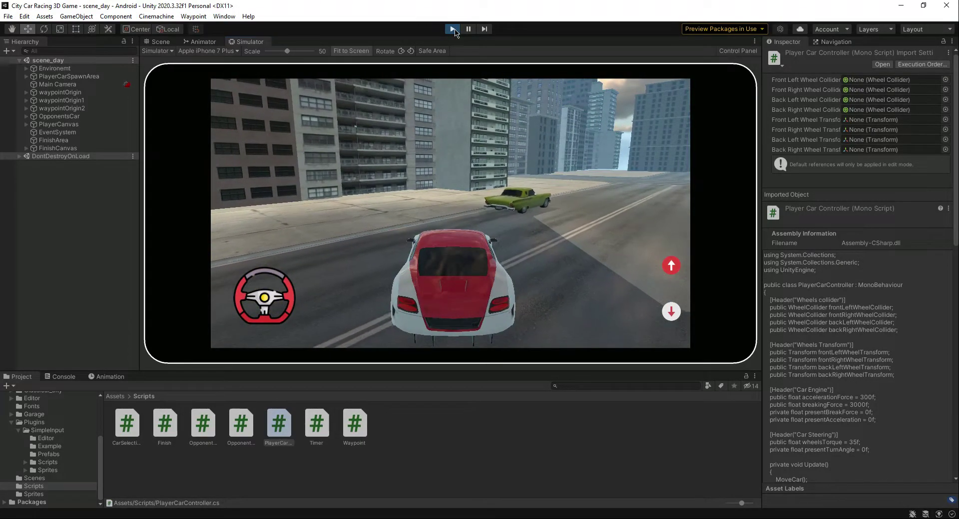